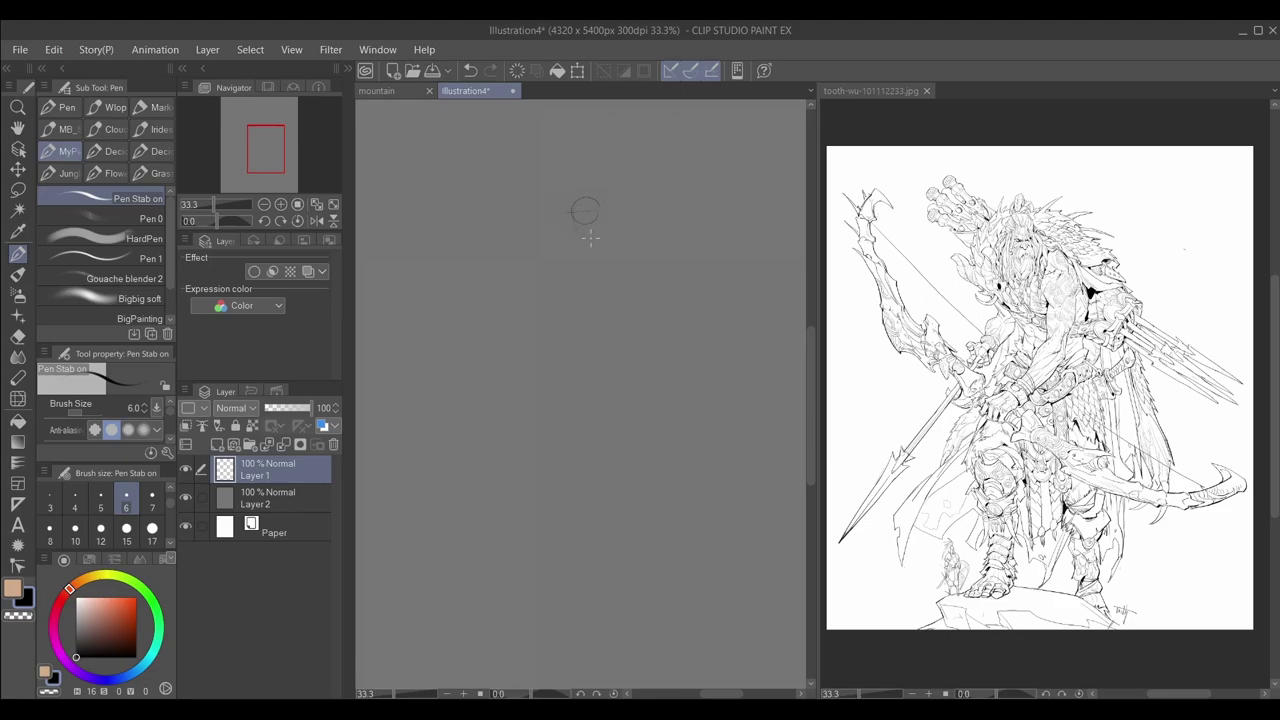
Sketch the warrior's round head and the curved torso guidelines down to the hips in thin pen strokes
key("ctrl+z")
left_click_drag(600, 213, 585, 237)
mouse_move(599, 222)
left_mouse_down()
mouse_move(632, 265)
mouse_move(627, 303)
left_mouse_up()
left_click_drag(621, 322, 582, 388)
key("ctrl+z")
key("ctrl+z")
Sketch the long diagonal spear shaft and block in both bent arms with their hands
mouse_move(572, 205)
left_mouse_down()
mouse_move(561, 297)
mouse_move(534, 318)
mouse_move(398, 535)
left_mouse_up()
mouse_move(595, 300)
left_mouse_down()
mouse_move(562, 265)
mouse_move(598, 297)
left_mouse_up()
left_click_drag(640, 350, 638, 262)
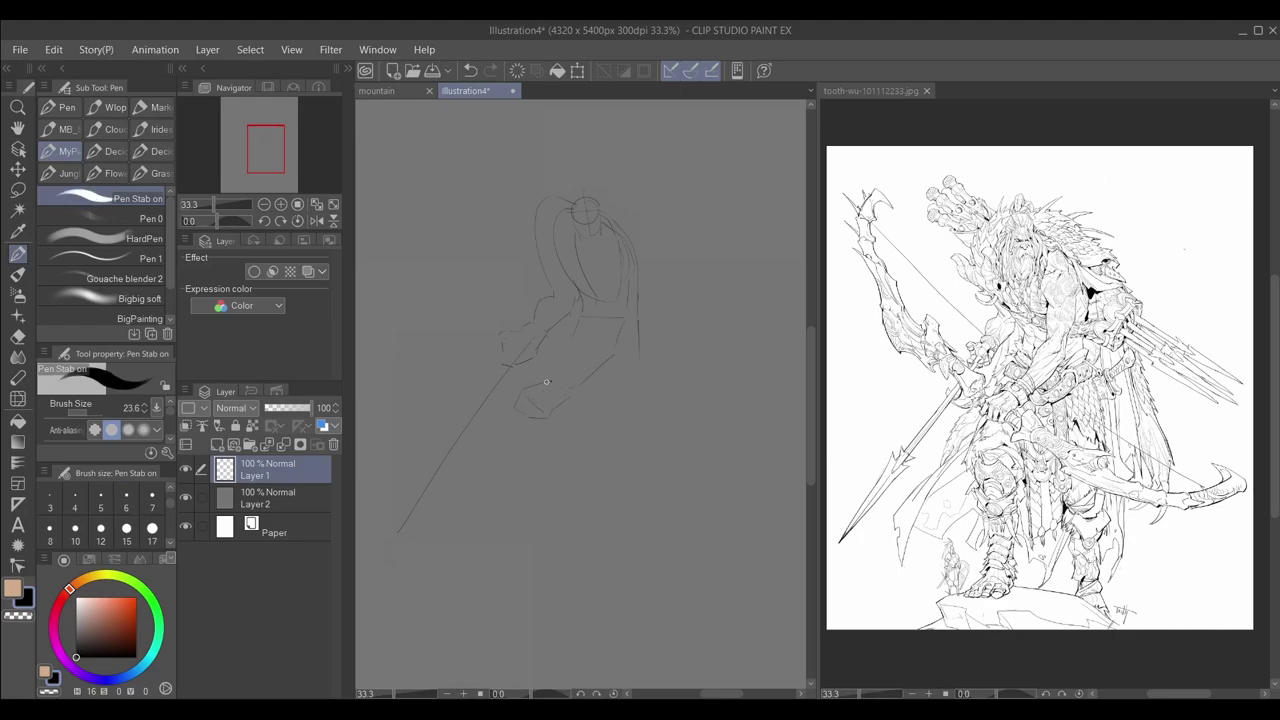
left_click_drag(548, 383, 578, 362)
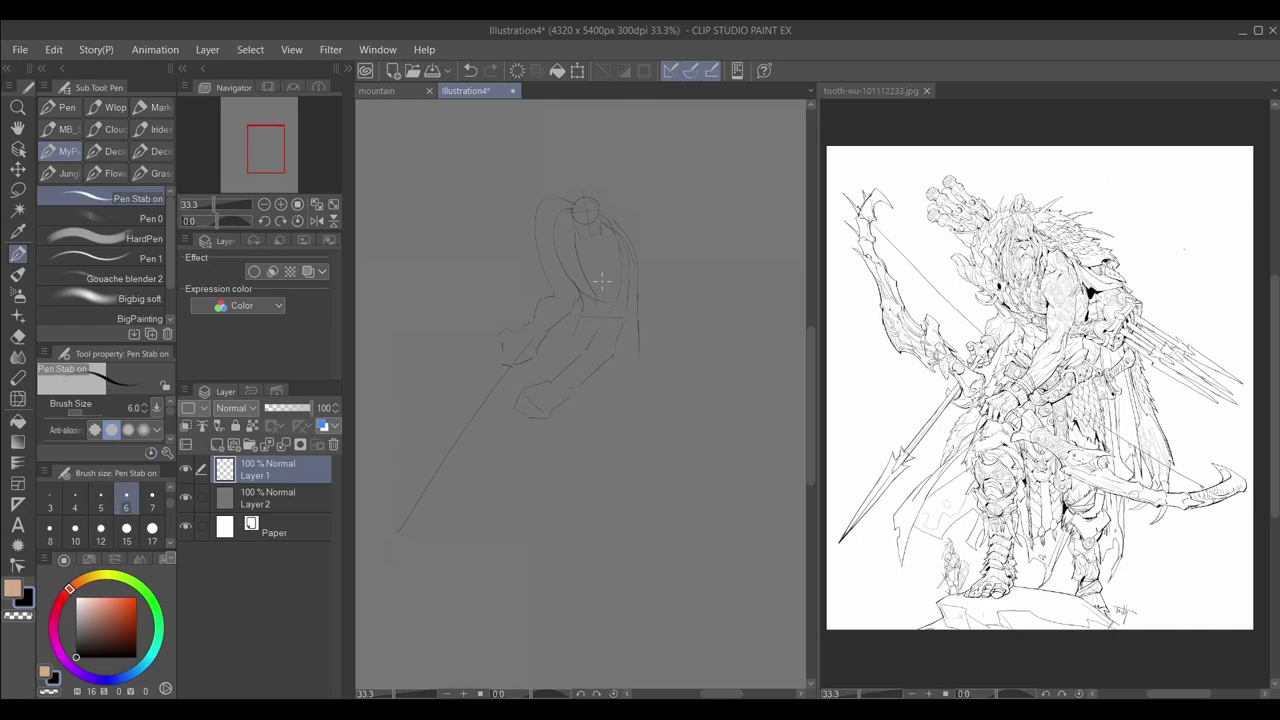
Sketch round shoulder joints on both sides of the torso and clean up the overlapping lines
key("w")
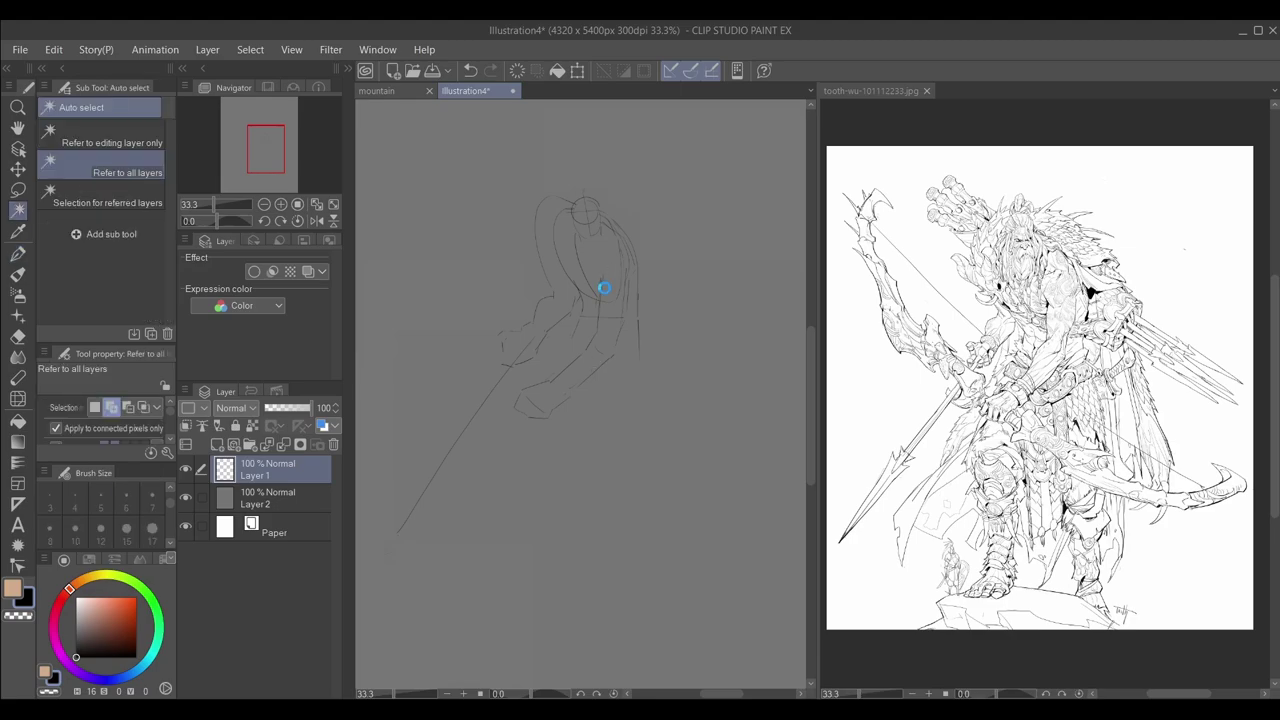
left_click(602, 287)
key("e")
key("ctrl+z")
key("p")
left_click_drag(620, 252, 544, 200)
key("e")
key("p")
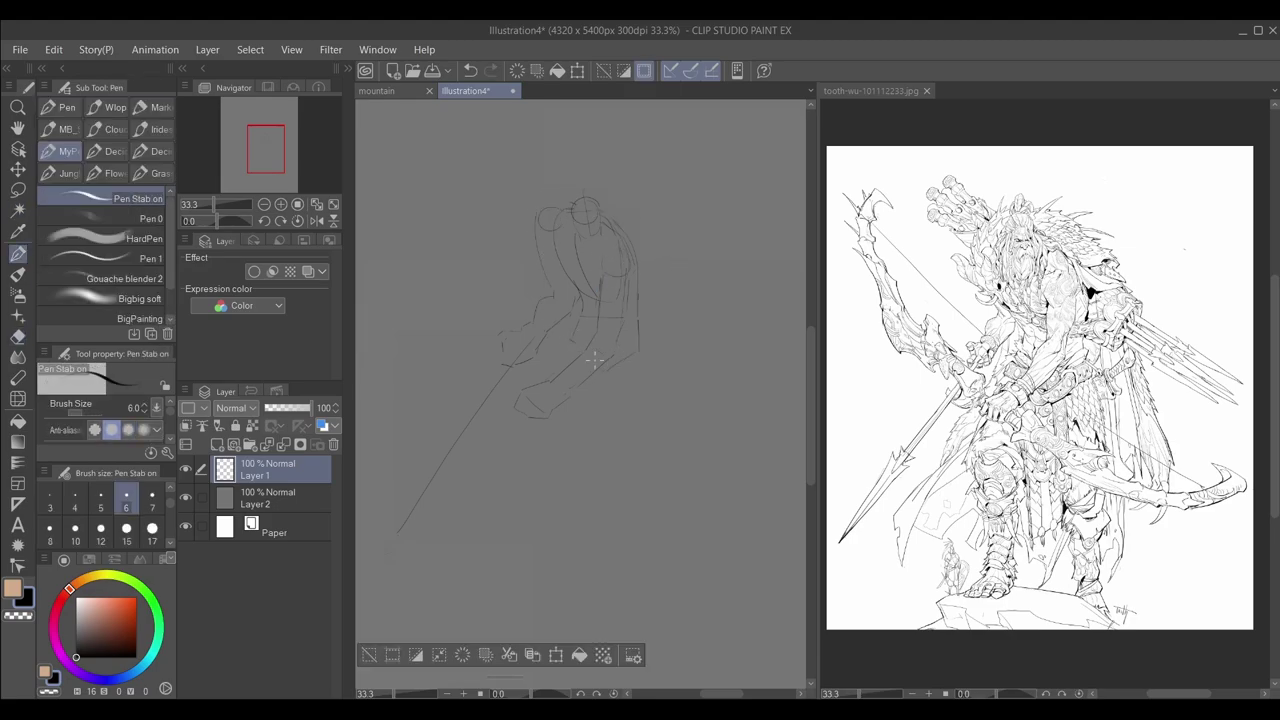
Sketch the leg nearer the spear, from thigh and knee down to the foot
left_click_drag(644, 257, 638, 288)
left_click_drag(527, 410, 519, 456)
mouse_move(545, 452)
left_mouse_down()
mouse_move(603, 372)
mouse_move(590, 400)
left_mouse_up()
key("ctrl+z")
left_click_drag(522, 462, 520, 545)
left_click_drag(530, 465, 521, 555)
left_click_drag(550, 514, 548, 583)
Sketch the warrior's other leg from the hip through the knee to the foot
mouse_move(604, 371)
left_mouse_down()
mouse_move(604, 446)
mouse_move(623, 475)
left_mouse_up()
key("ctrl+z")
left_click_drag(636, 472, 654, 458)
left_click_drag(638, 320, 650, 462)
key("ctrl+z")
left_click_drag(606, 372, 606, 466)
left_click_drag(604, 398, 617, 474)
left_click_drag(624, 546, 631, 580)
mouse_move(652, 486)
left_mouse_down()
mouse_move(630, 603)
mouse_move(630, 586)
mouse_move(637, 609)
mouse_move(667, 608)
left_mouse_up()
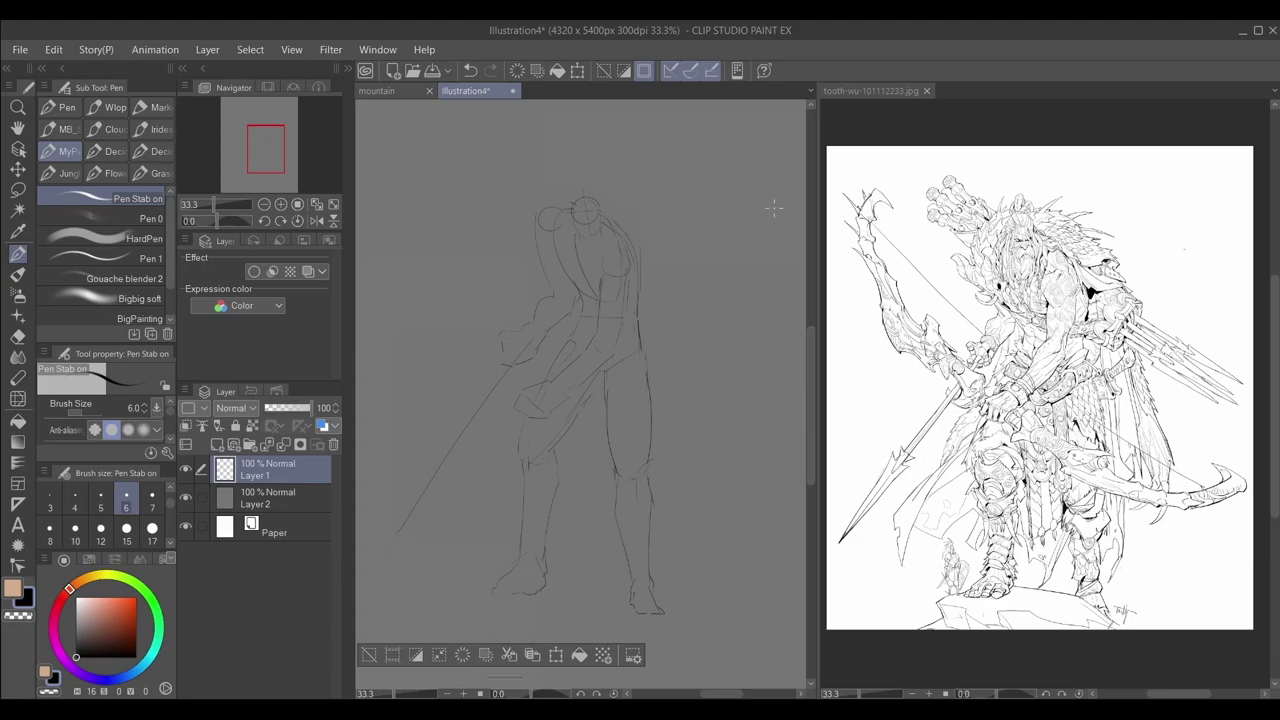
Sketch the two bow arcs on either side of the figure and the spikes projecting from the cloak behind the head
left_click_drag(583, 432, 800, 455)
left_click_drag(470, 368, 388, 192)
mouse_move(536, 246)
left_mouse_down()
mouse_move(532, 181)
mouse_move(568, 170)
left_mouse_up()
key("ctrl+z")
left_click_drag(505, 203, 540, 228)
key("ctrl+z")
left_click_drag(504, 177, 527, 194)
left_click_drag(520, 162, 540, 176)
Draw four parallel arrow shafts projecting diagonally from the quiver and soften them with the Hard eraser
left_click_drag(687, 277, 785, 339)
left_click_drag(680, 284, 772, 346)
left_click_drag(675, 299, 771, 364)
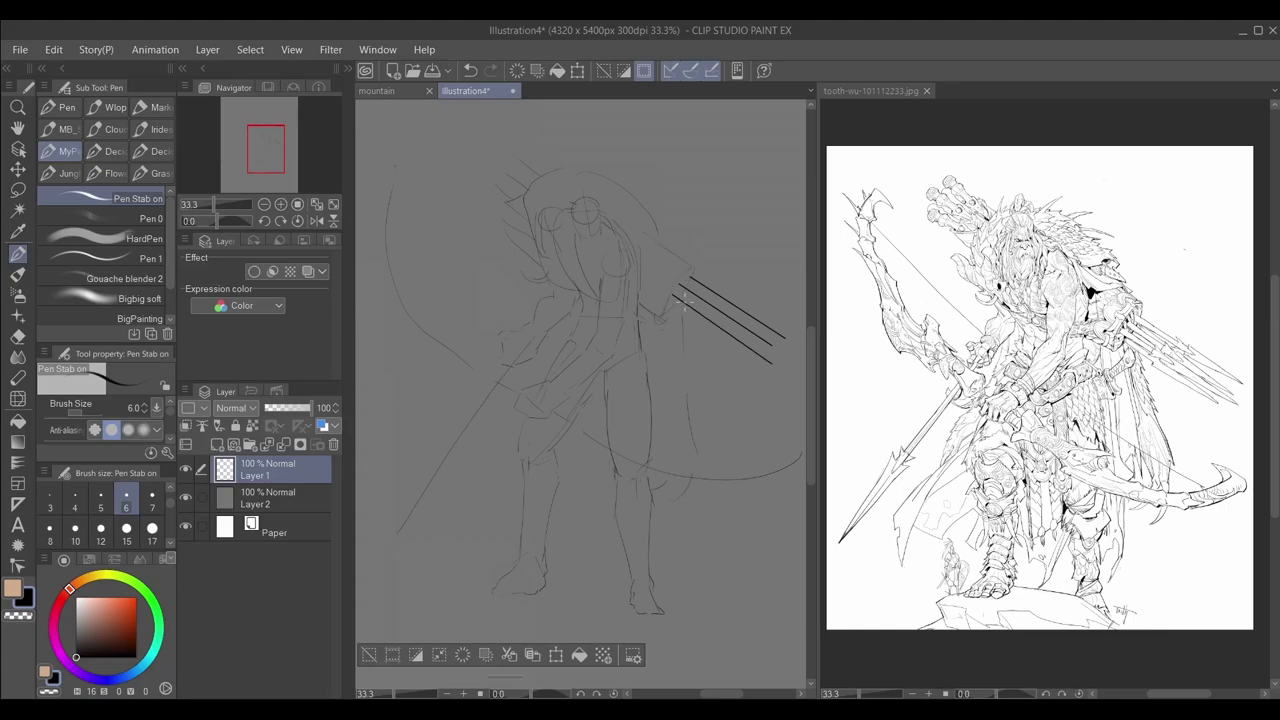
left_click_drag(668, 306, 746, 359)
key("e")
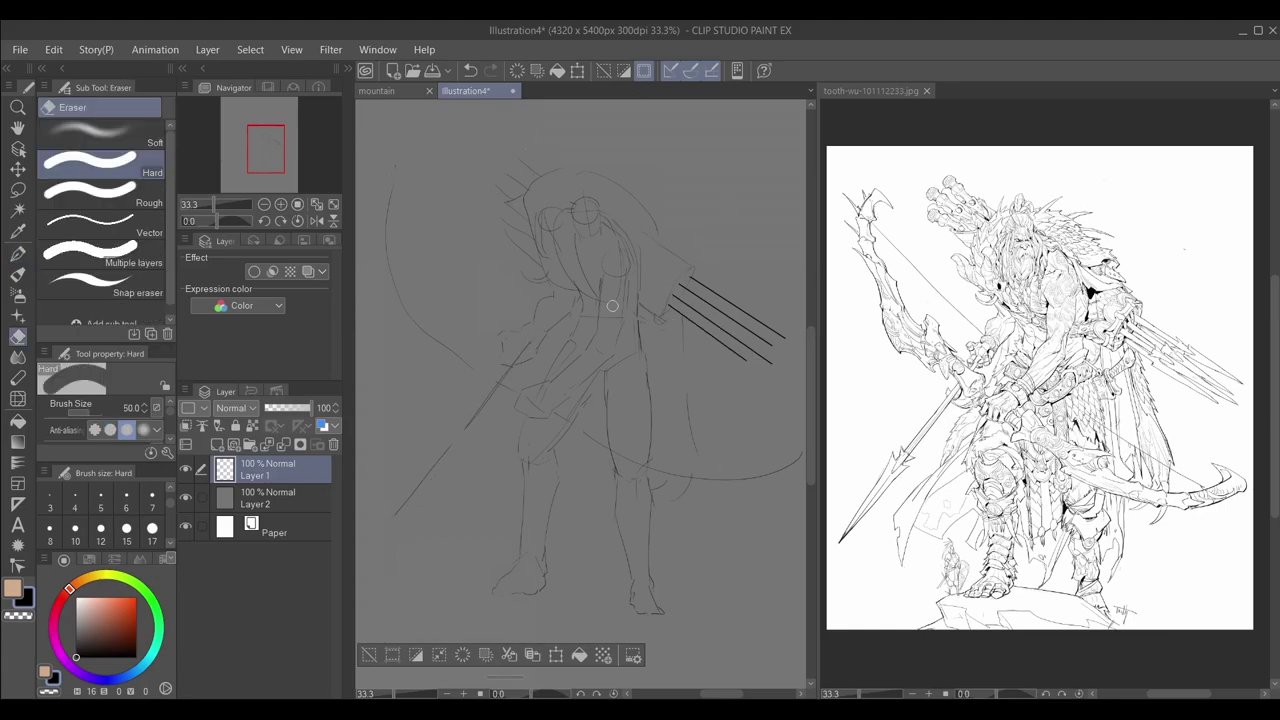
mouse_move(788, 337)
left_mouse_down()
mouse_move(672, 290)
mouse_move(753, 360)
mouse_move(706, 287)
mouse_move(790, 334)
left_mouse_up()
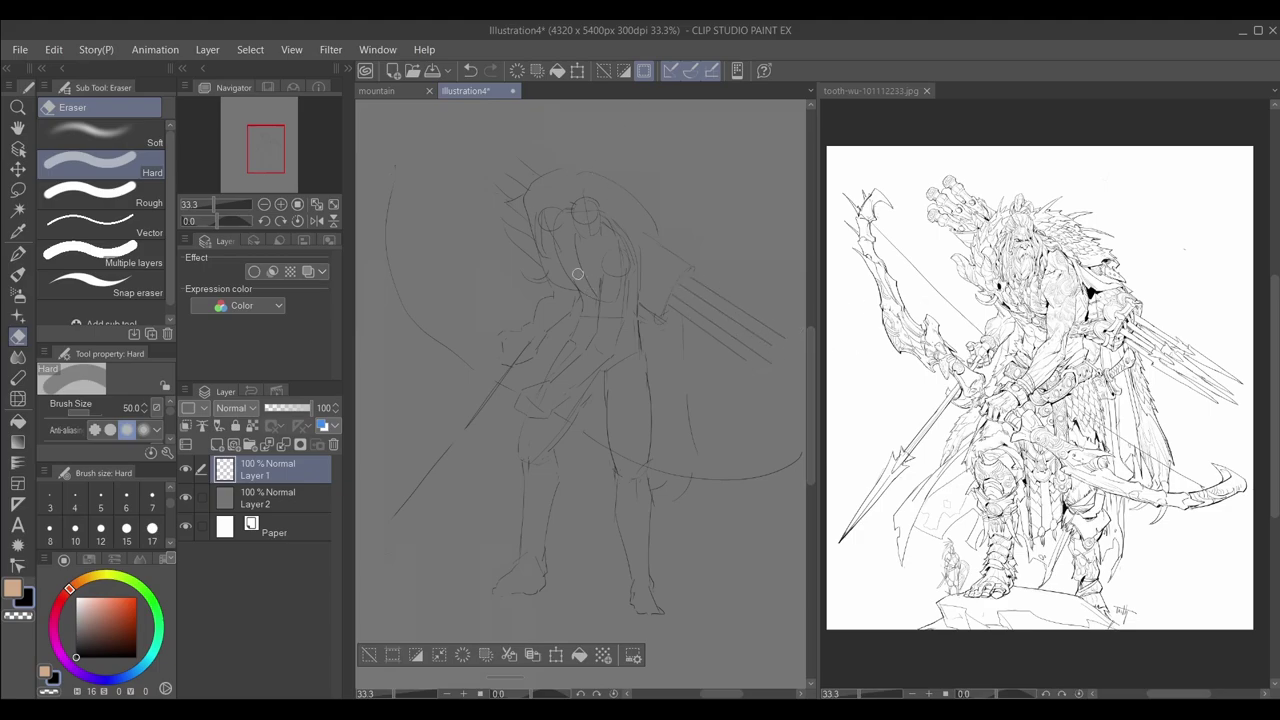
Sketch the rock's jagged edge beneath the feet and adjust its placement with a lasso selection and transform
key("p")
mouse_move(456, 600)
left_mouse_down()
mouse_move(576, 628)
mouse_move(690, 627)
left_mouse_up()
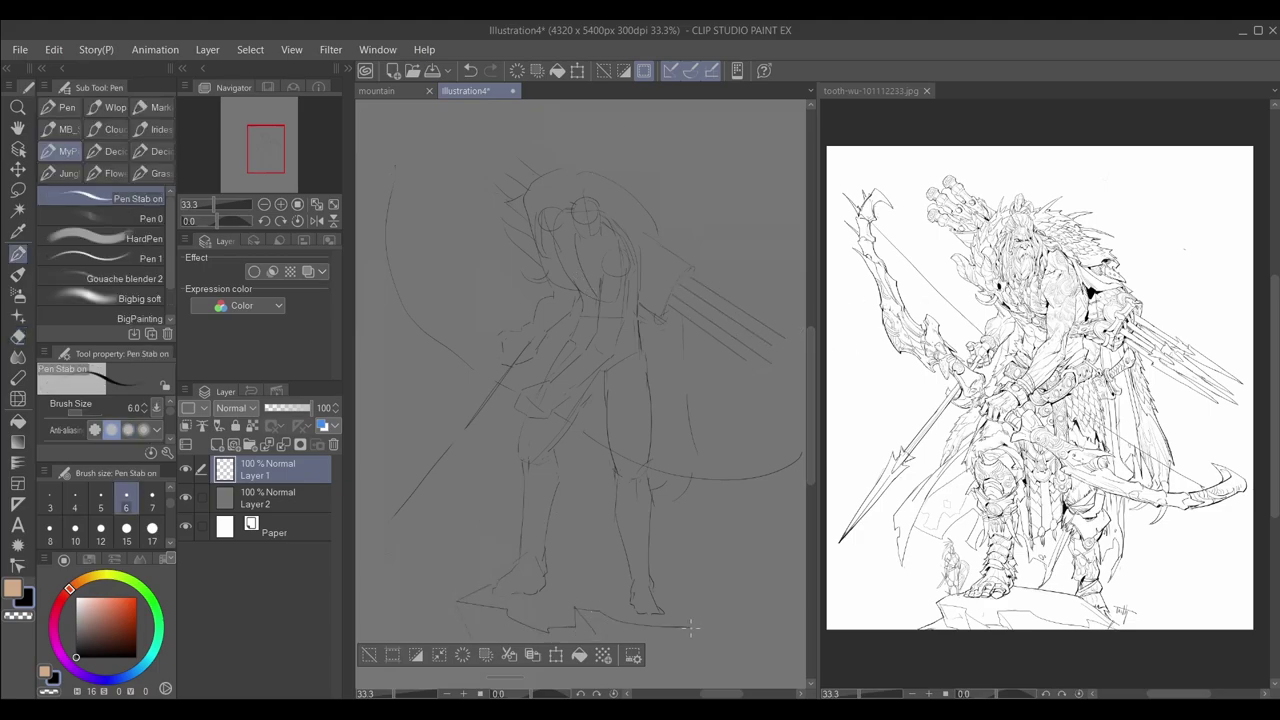
key("m")
mouse_move(458, 600)
left_mouse_down()
mouse_move(713, 637)
mouse_move(546, 597)
mouse_move(663, 644)
left_mouse_up()
key("ctrl+t")
left_click_drag(690, 628, 689, 638)
key("Return")
key("ctrl+d")
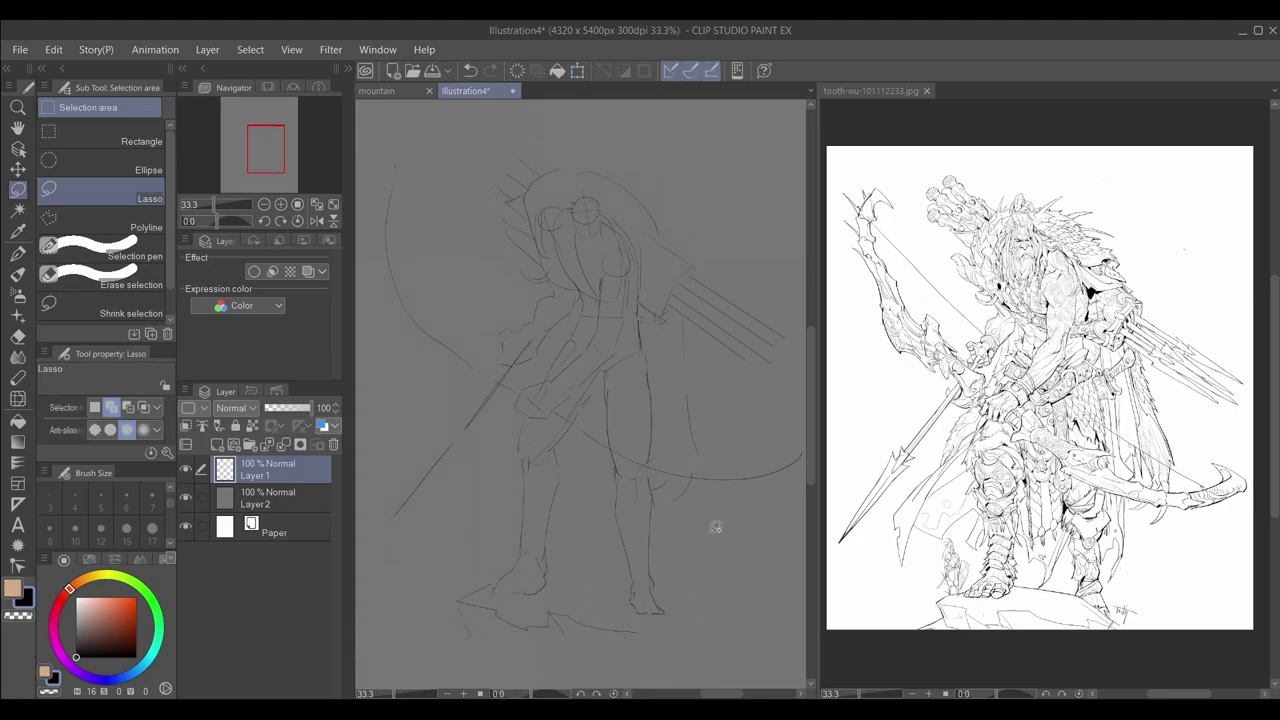
Sketch the rock ledge's top and side edges around the warrior's feet, plus the small shape beside it
key("p")
mouse_move(548, 580)
left_mouse_down()
mouse_move(626, 598)
mouse_move(646, 638)
left_mouse_up()
left_click_drag(500, 640, 428, 652)
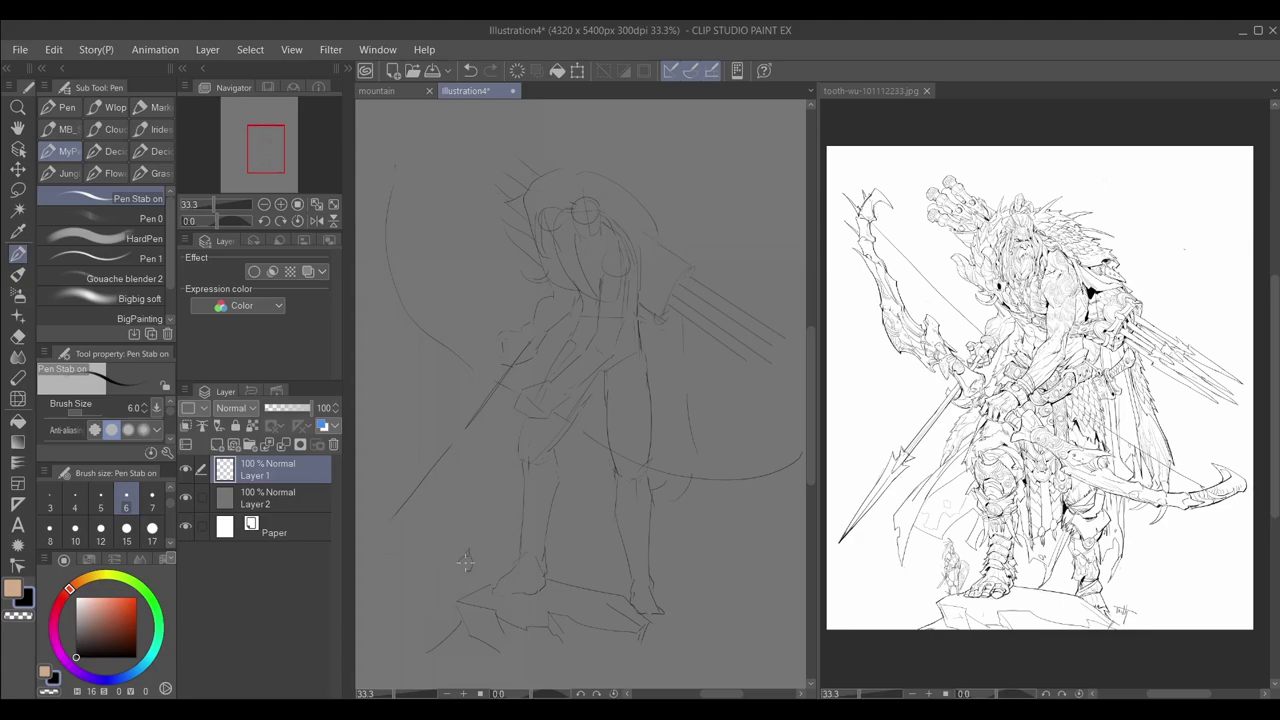
mouse_move(460, 570)
left_mouse_down()
mouse_move(458, 584)
mouse_move(476, 588)
left_mouse_up()
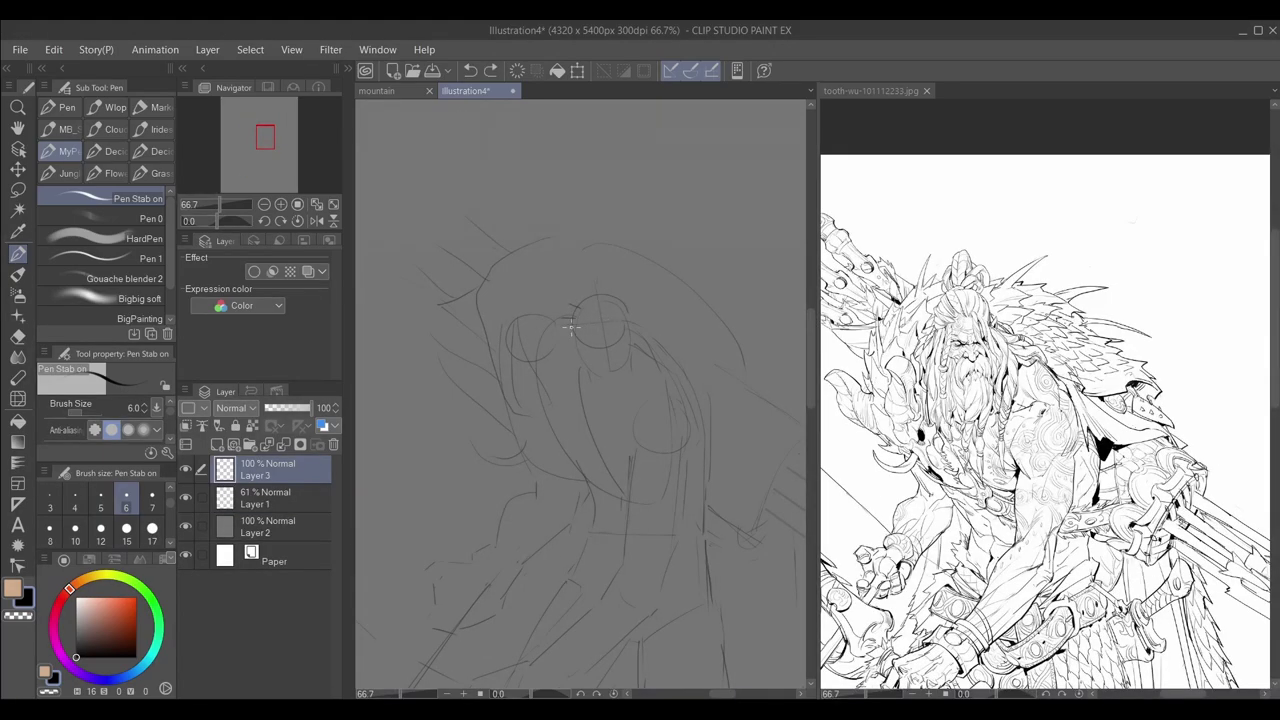
Draw the warrior's brow, eyes, nose and first hair strands over the rough head on Layer 3
mouse_move(597, 329)
left_mouse_down()
mouse_move(629, 323)
mouse_move(609, 348)
mouse_move(619, 320)
mouse_move(580, 323)
left_mouse_up()
key("ctrl+z")
mouse_move(574, 325)
left_mouse_down()
mouse_move(626, 287)
mouse_move(632, 352)
left_mouse_up()
mouse_move(617, 303)
left_mouse_down()
mouse_move(630, 348)
mouse_move(592, 366)
mouse_move(590, 386)
mouse_move(598, 396)
mouse_move(604, 362)
mouse_move(634, 374)
left_mouse_up()
mouse_move(618, 310)
left_mouse_down()
mouse_move(632, 338)
mouse_move(626, 316)
left_mouse_up()
left_click_drag(632, 328, 638, 402)
mouse_move(632, 352)
left_mouse_down()
mouse_move(640, 404)
mouse_move(691, 287)
mouse_move(631, 452)
left_mouse_up()
Draw the long braided beard strands and moustache hanging from the face over the chest
key("j")
key("p")
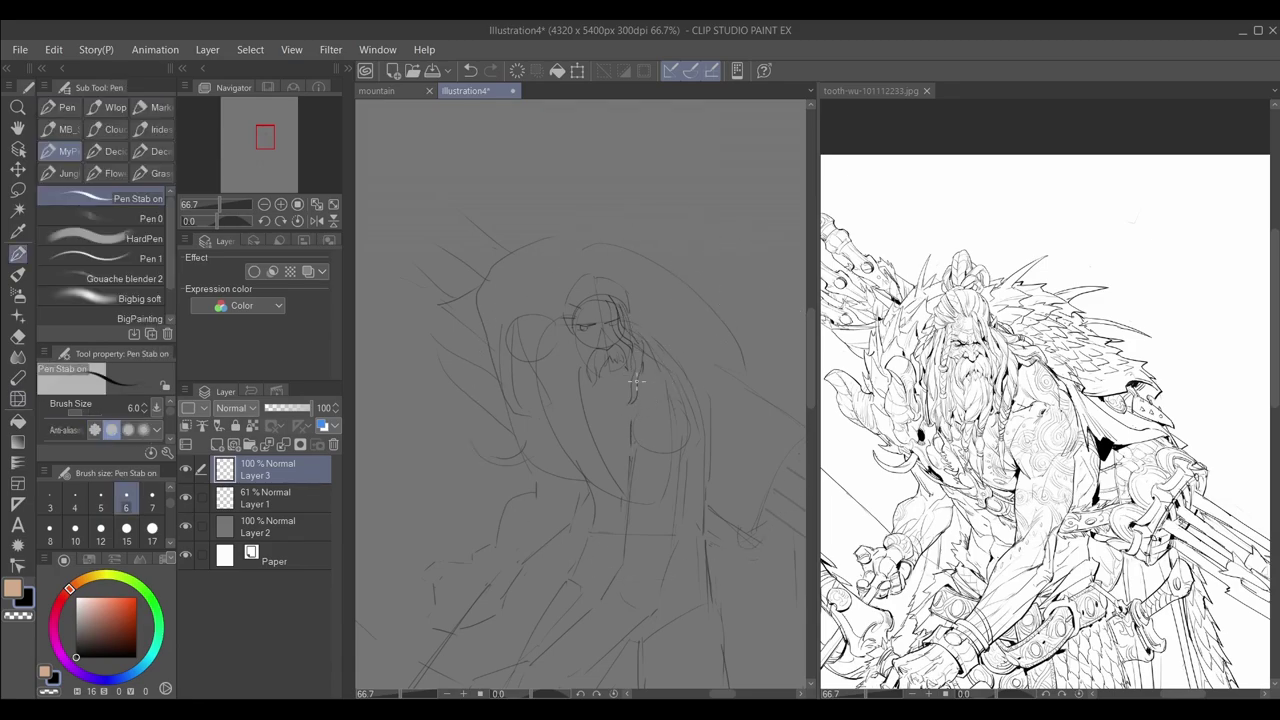
left_click_drag(645, 375, 635, 400)
left_click_drag(632, 319, 636, 467)
key("c")
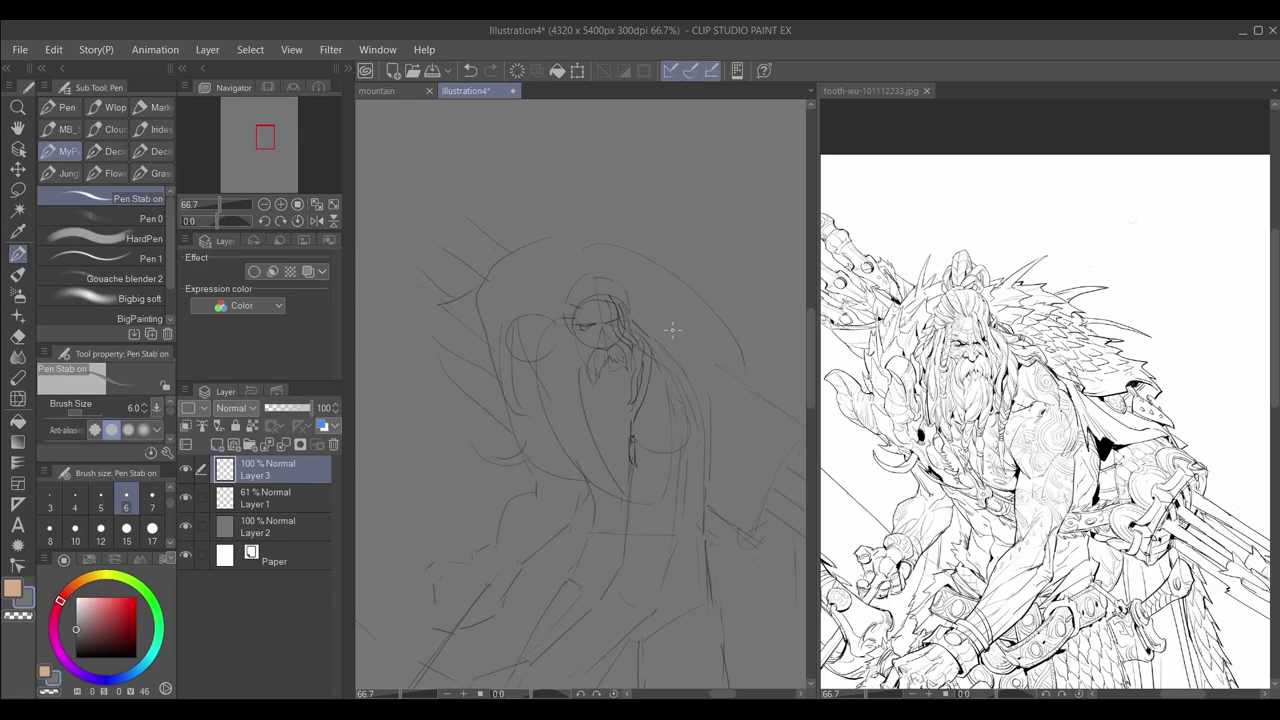
key("c")
mouse_move(670, 360)
left_mouse_down()
mouse_move(660, 378)
mouse_move(594, 400)
mouse_move(618, 406)
mouse_move(602, 462)
left_mouse_up()
left_click_drag(618, 405, 620, 422)
mouse_move(630, 378)
left_mouse_down()
mouse_move(604, 450)
mouse_move(620, 464)
left_mouse_up()
left_click_drag(590, 392, 576, 410)
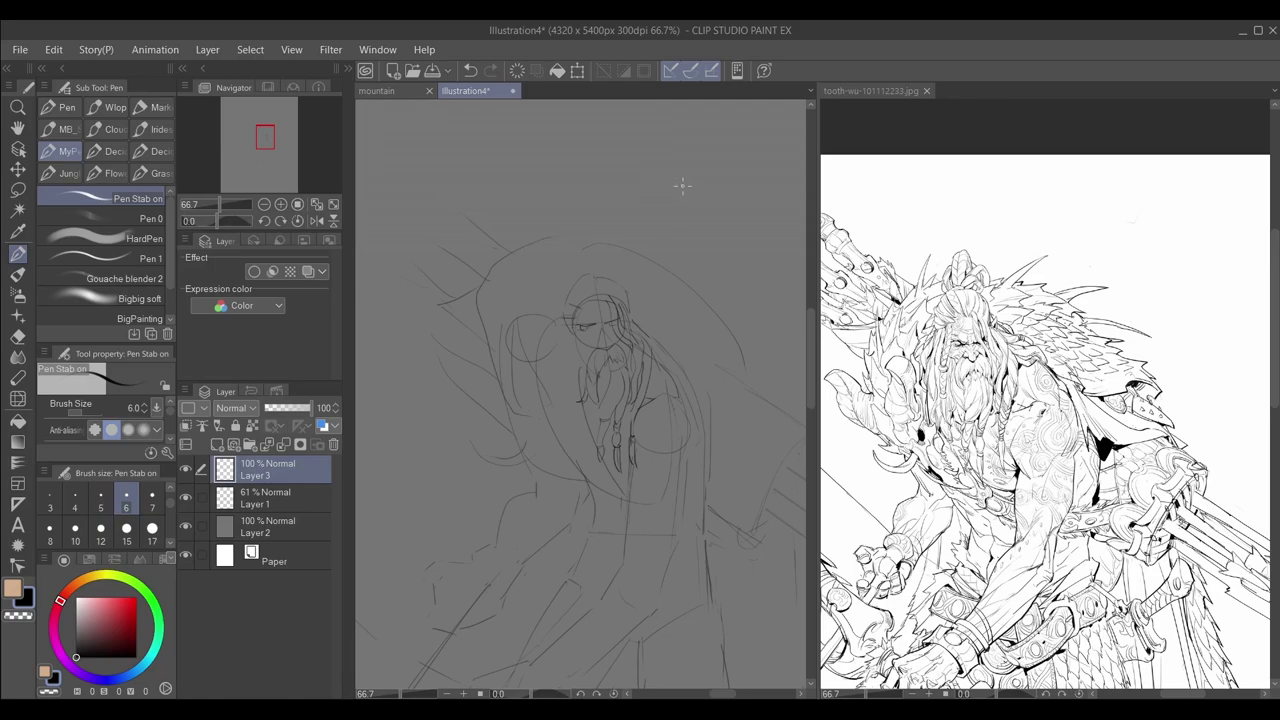
Draw the ear and the long hair locks falling along the far side of the face
left_click_drag(573, 322, 568, 420)
left_click_drag(635, 319, 640, 332)
left_click_drag(560, 360, 555, 408)
key("ctrl+z")
left_click_drag(568, 334, 558, 448)
key("ctrl+z")
left_click_drag(567, 328, 554, 430)
Check the line work with Layer 1 briefly hidden, and draw the tied topknot above the head
left_click(187, 499)
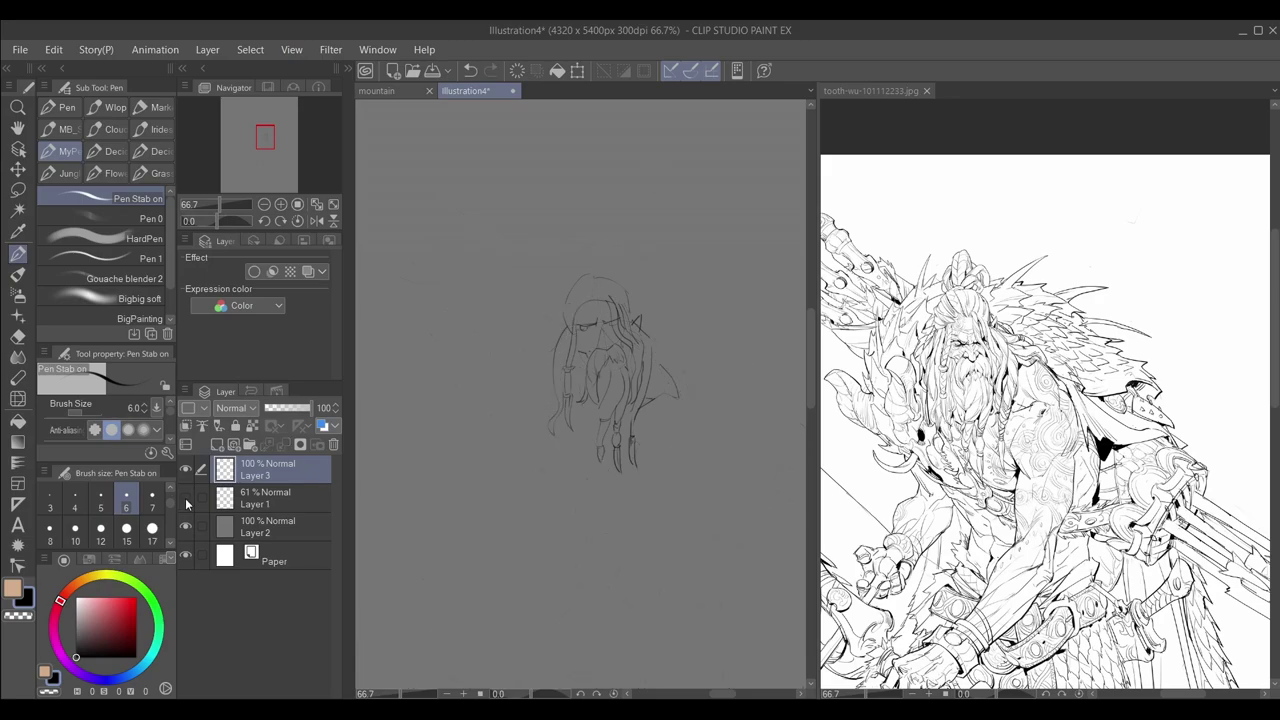
left_click(187, 499)
mouse_move(562, 303)
left_mouse_down()
mouse_move(568, 317)
mouse_move(596, 296)
mouse_move(580, 250)
mouse_move(600, 238)
mouse_move(588, 274)
mouse_move(572, 260)
mouse_move(614, 278)
mouse_move(614, 252)
left_mouse_up()
left_click_drag(620, 262, 634, 284)
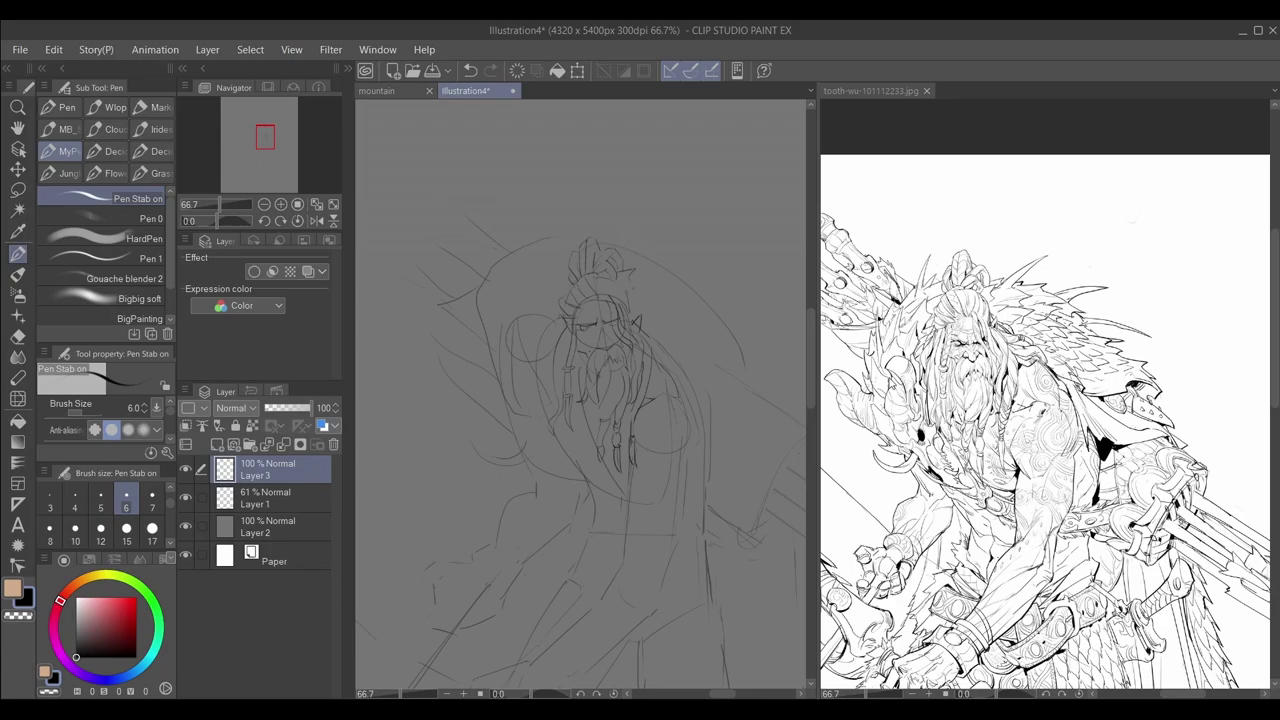
Lower the opacity of Layer 1 to 24% and make Layer 3 the active layer again
left_click(250, 505)
left_click_drag(292, 407, 277, 408)
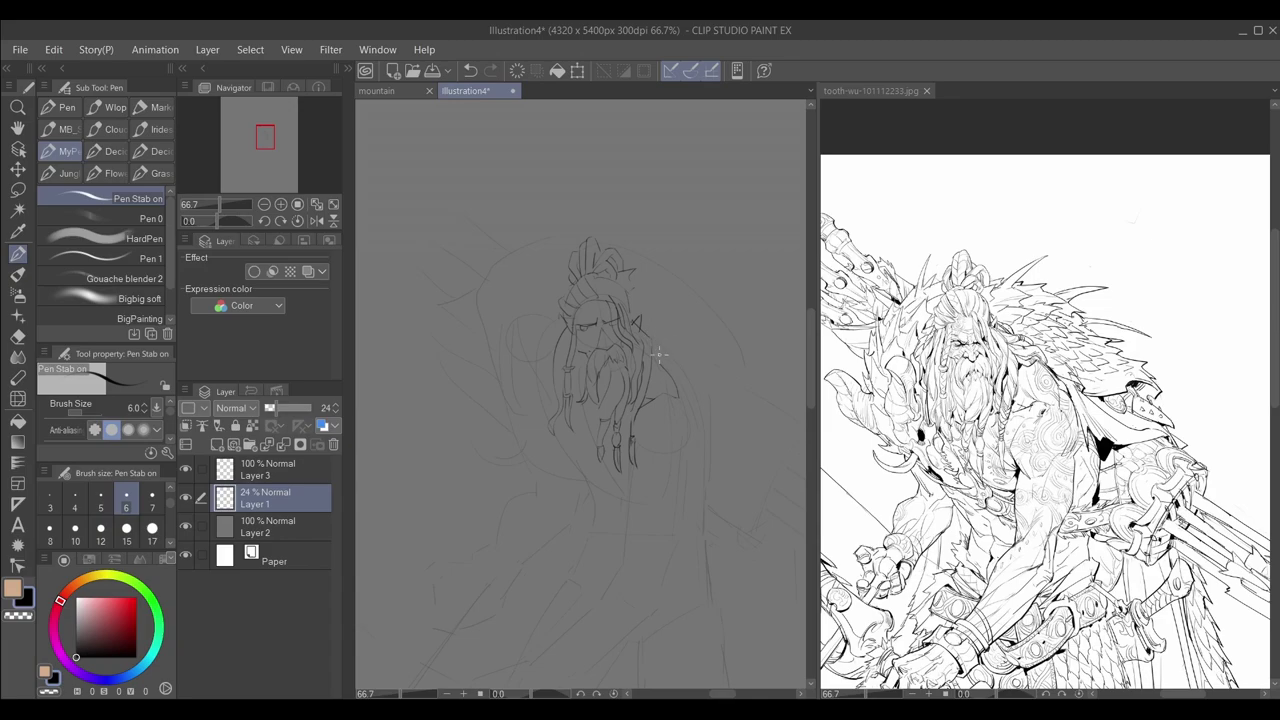
left_click(268, 470)
Draw the hair tuft beside the neck and the contour running over the near shoulder
key("ctrl+z")
mouse_move(651, 352)
left_mouse_down()
mouse_move(676, 352)
mouse_move(661, 332)
left_mouse_up()
key("ctrl+z")
left_click_drag(653, 327, 697, 398)
key("ctrl+z")
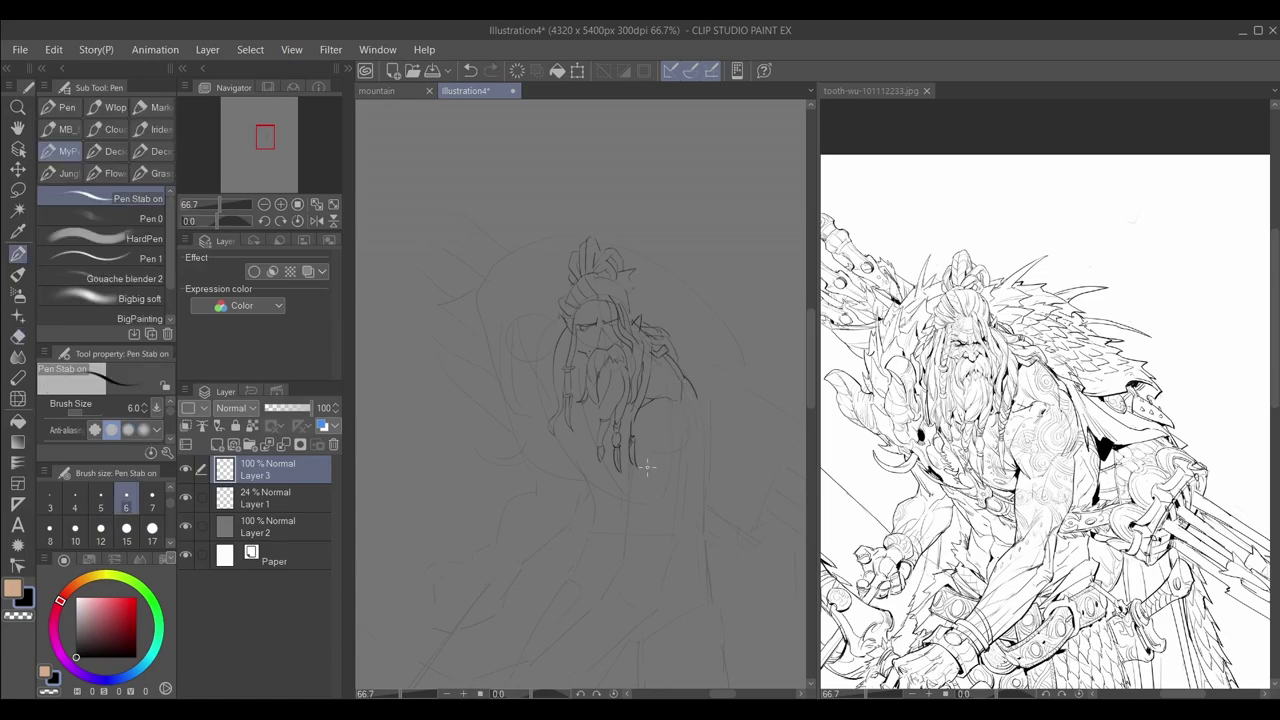
Outline the rounded near shoulder muscle beside the beard braids
mouse_move(643, 411)
left_mouse_down()
mouse_move(652, 463)
mouse_move(673, 460)
left_mouse_up()
key("ctrl+z")
left_click_drag(682, 458, 694, 438)
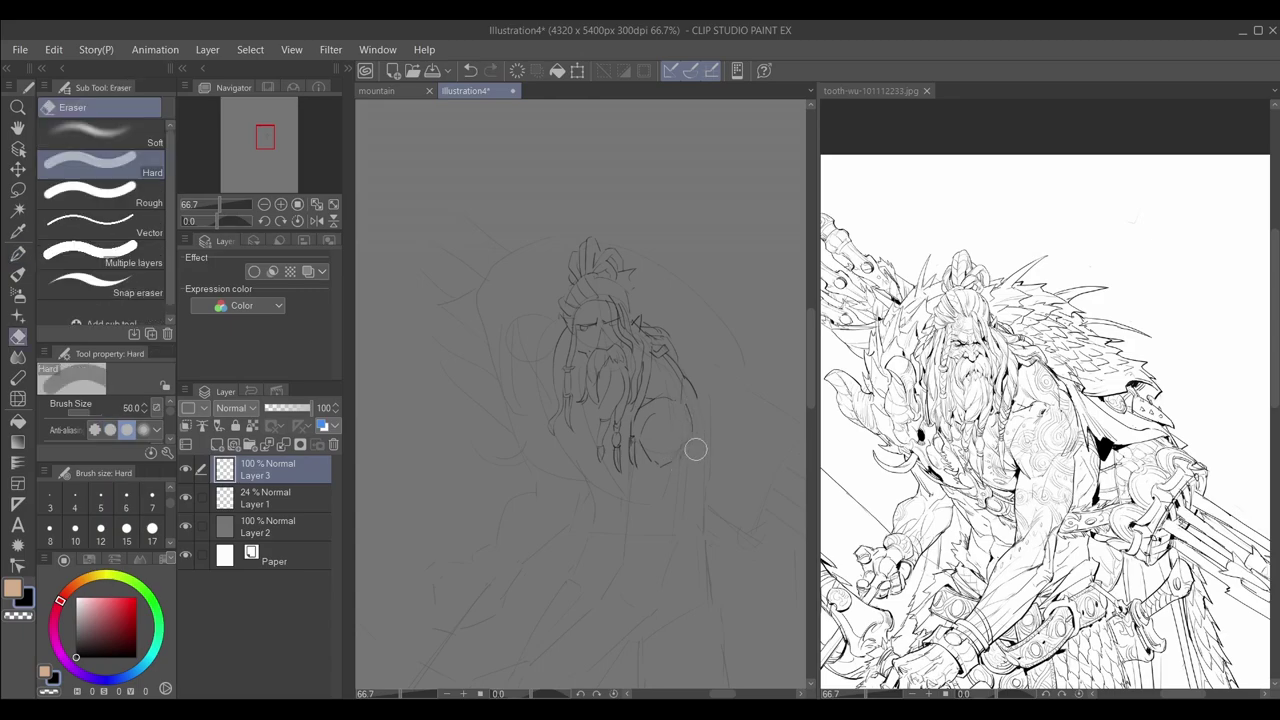
left_click_drag(701, 421, 630, 515)
key("ctrl+z")
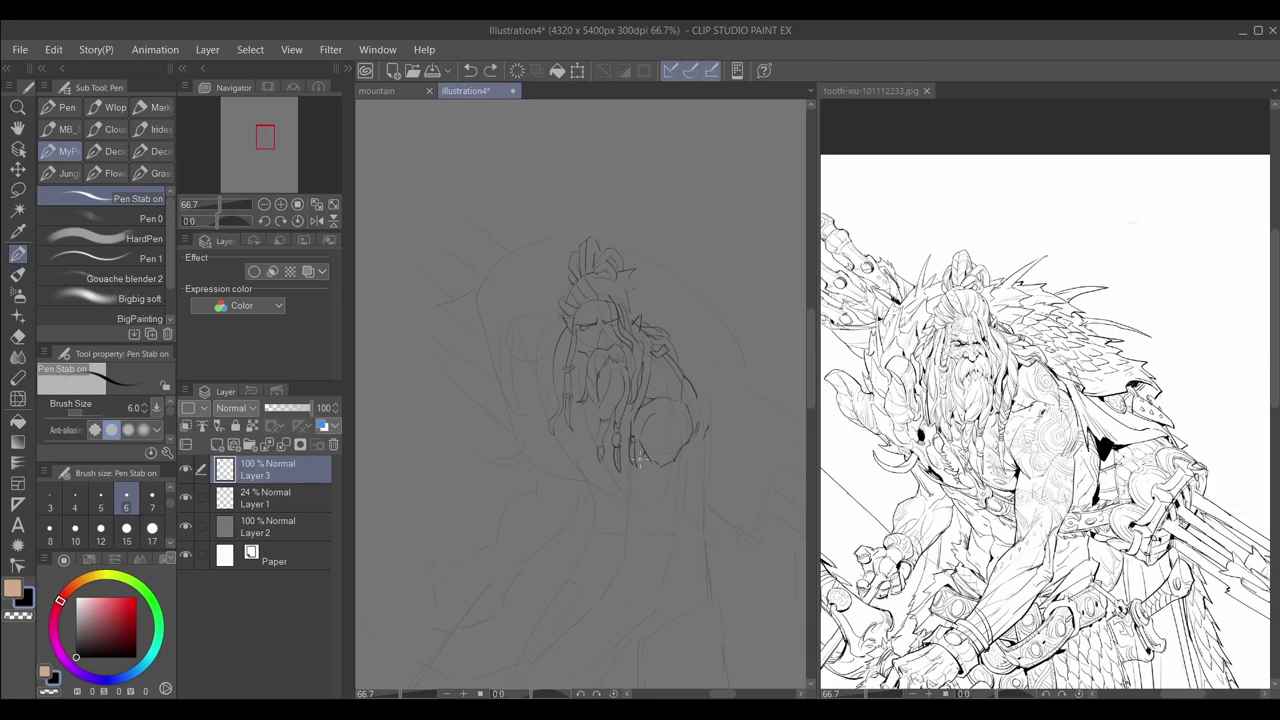
Draw the near upper arm and the forearm reaching down to the wrist
mouse_move(640, 456)
left_mouse_down()
mouse_move(629, 556)
mouse_move(607, 582)
left_mouse_up()
key("ctrl+z")
mouse_move(646, 544)
left_mouse_down()
mouse_move(554, 646)
mouse_move(634, 630)
mouse_move(666, 590)
mouse_move(695, 460)
mouse_move(655, 489)
left_mouse_up()
key("ctrl+z")
mouse_move(590, 616)
left_mouse_down()
mouse_move(652, 576)
mouse_move(676, 527)
left_mouse_up()
mouse_move(564, 640)
left_mouse_down()
mouse_move(642, 588)
mouse_move(671, 586)
left_mouse_up()
Lasso the strokes at the near elbow and reposition them with a move and transform
left_click(666, 564, "alt")
key("m")
mouse_move(668, 588)
left_mouse_down()
mouse_move(727, 555)
mouse_move(692, 602)
left_mouse_up()
key("k")
mouse_move(717, 545)
left_mouse_down()
mouse_move(728, 540)
mouse_move(677, 530)
left_mouse_up()
key("ctrl+d")
key("m")
key("ctrl+t")
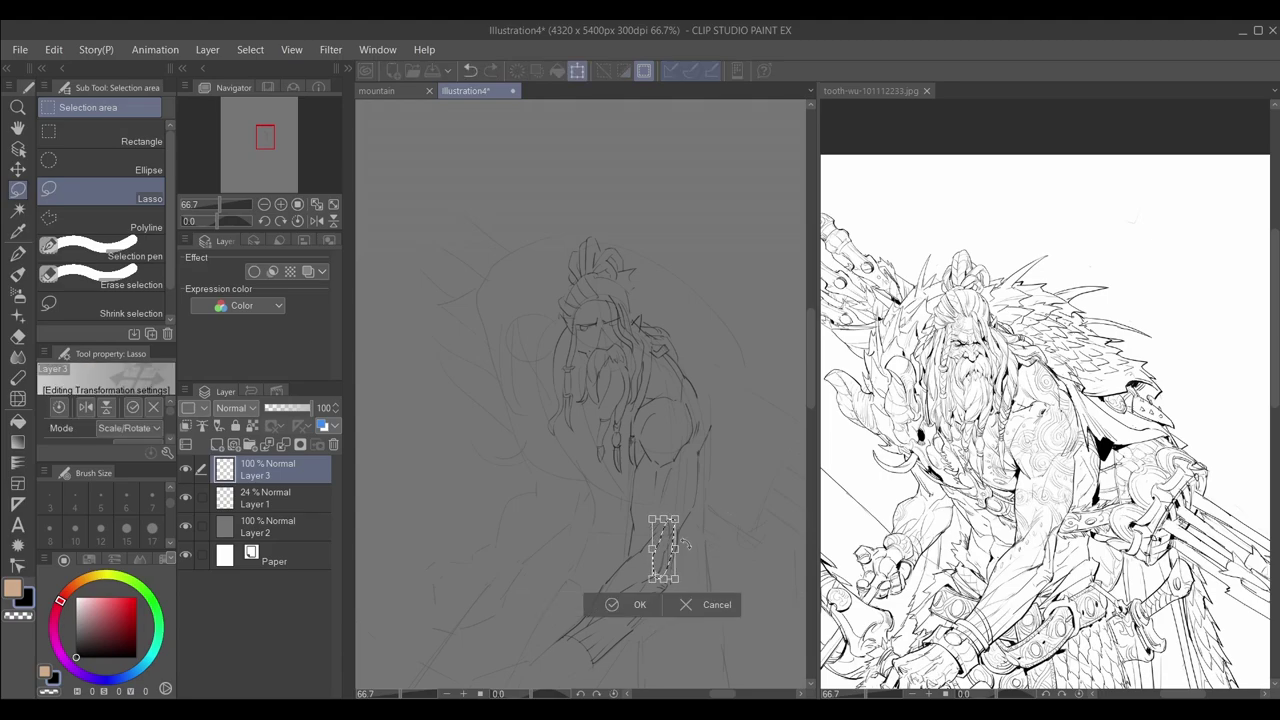
key("Return")
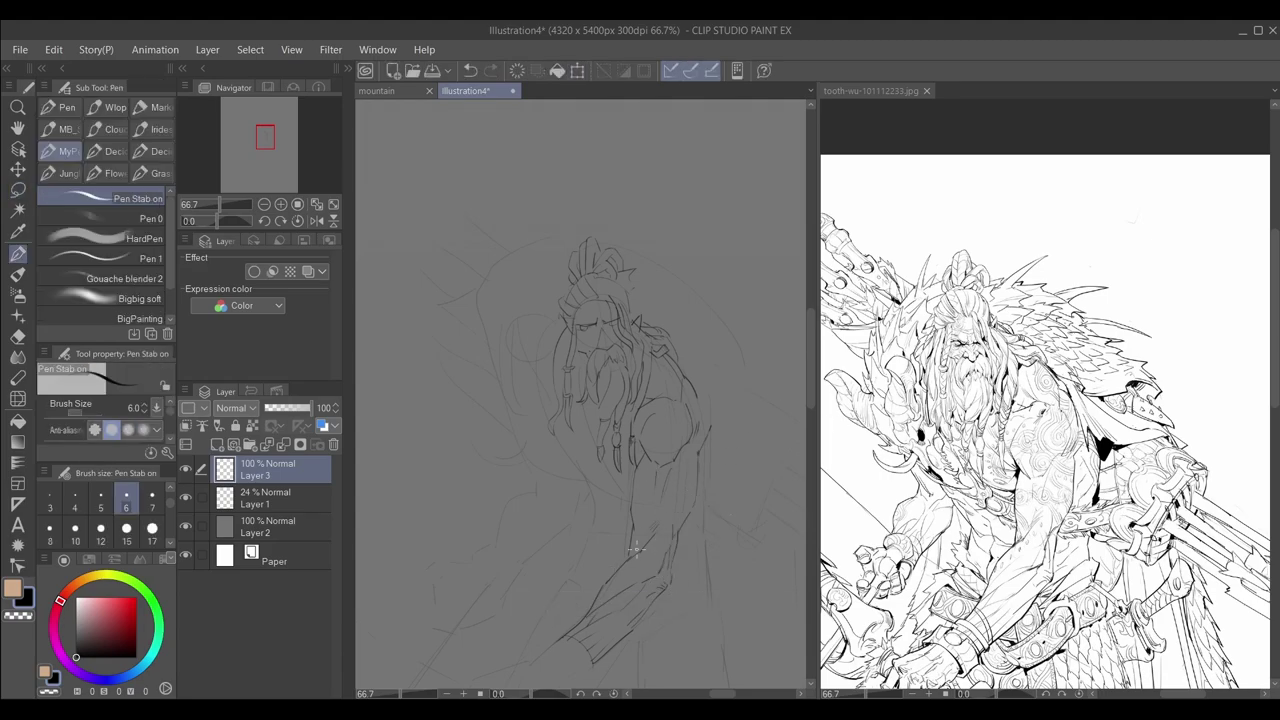
Refine the elbow contour and draw the torso's back edge behind the arm down to the waist
mouse_move(636, 549)
left_mouse_down()
mouse_move(600, 594)
mouse_move(639, 539)
left_mouse_up()
key("e")
key("p")
key("ctrl+z")
left_click_drag(710, 416, 723, 462)
left_click_drag(664, 605, 707, 585)
left_click_drag(617, 280, 627, 302)
Sketch the chest and abdomen contours beneath the beard, undoing the unwanted strokes
mouse_move(600, 446)
left_mouse_down()
mouse_move(632, 475)
mouse_move(639, 453)
left_mouse_up()
key("ctrl+z")
key("ctrl+z")
key("ctrl+z")
mouse_move(589, 434)
left_mouse_down()
mouse_move(598, 464)
mouse_move(628, 479)
mouse_move(645, 446)
left_mouse_up()
key("ctrl+z")
key("ctrl+z")
mouse_move(536, 360)
left_mouse_down()
mouse_move(549, 416)
mouse_move(593, 461)
mouse_move(593, 493)
mouse_move(614, 521)
left_mouse_up()
key("ctrl+z")
key("ctrl+z")
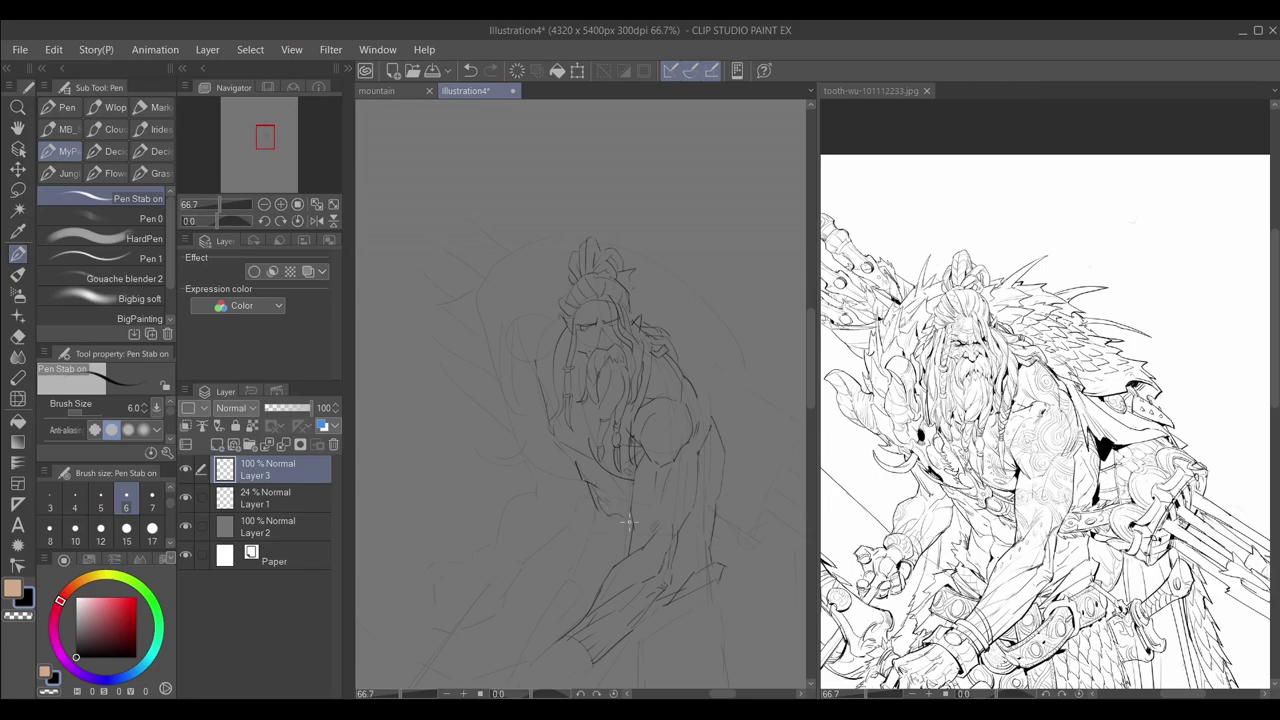
Lasso the abdomen strokes below the chest and move them lower
key("m")
left_click_drag(566, 466, 568, 468)
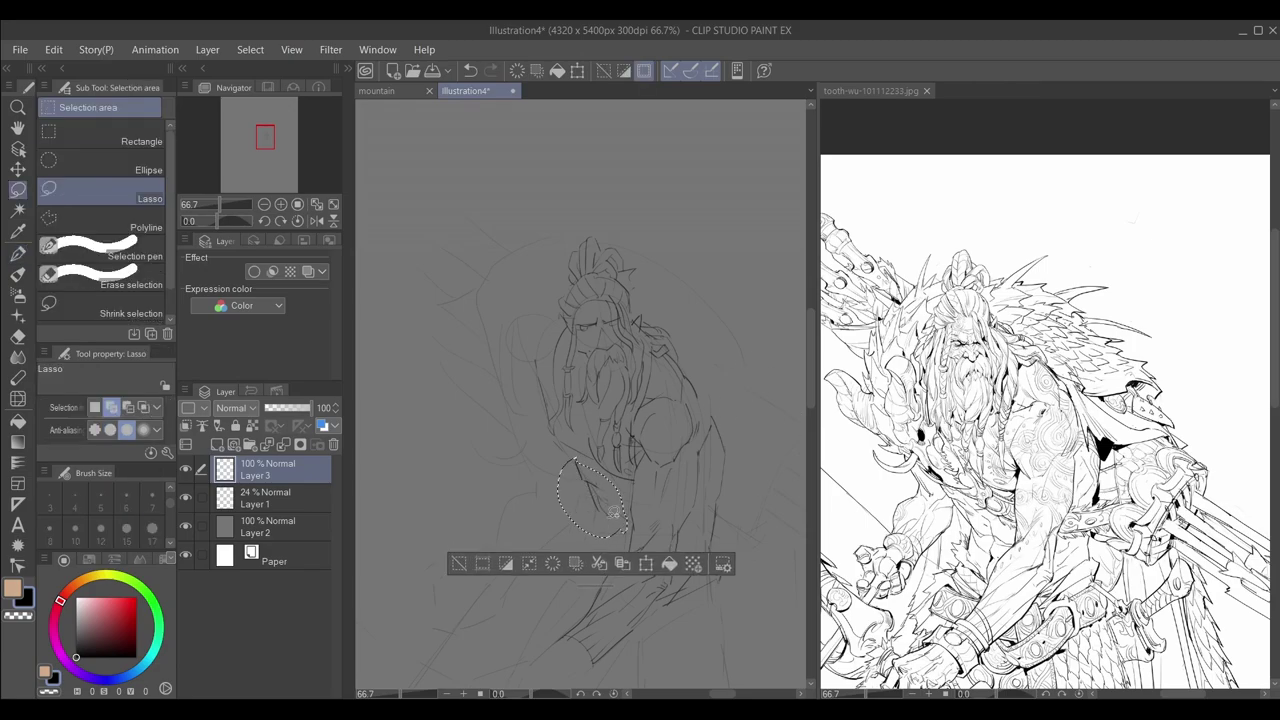
key("k")
left_click_drag(586, 525, 593, 547)
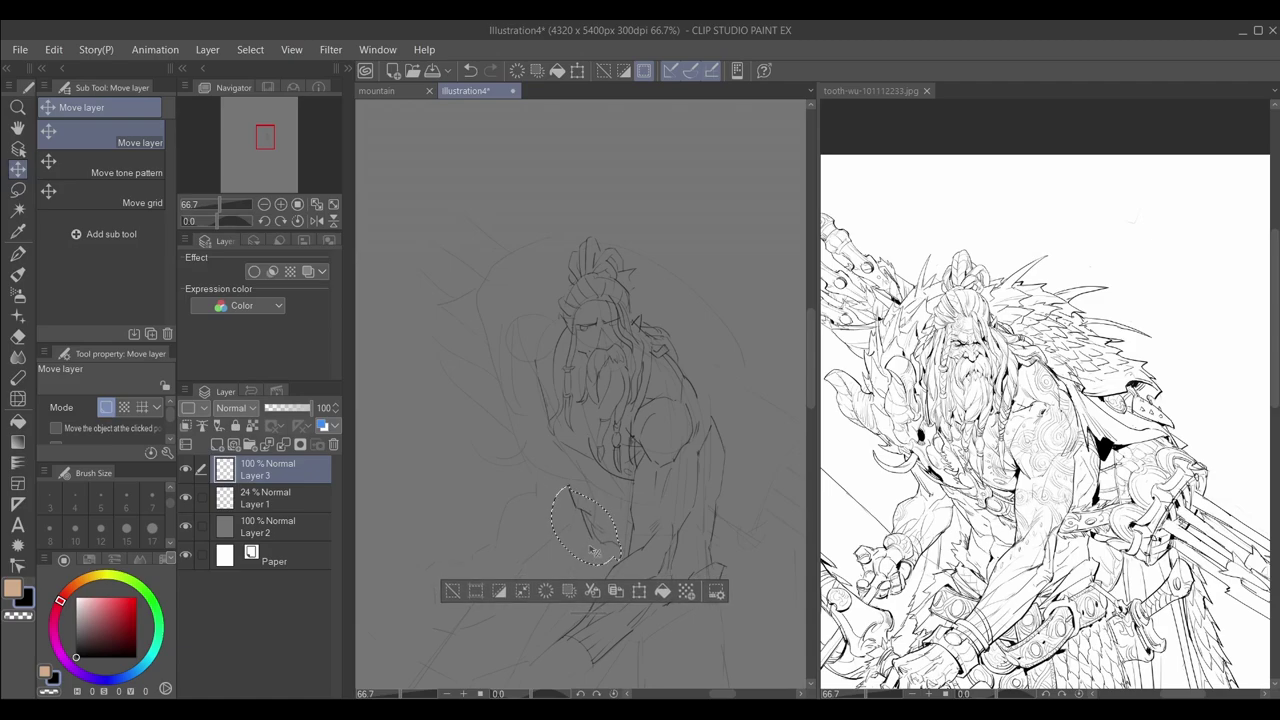
key("ctrl+d")
key("p")
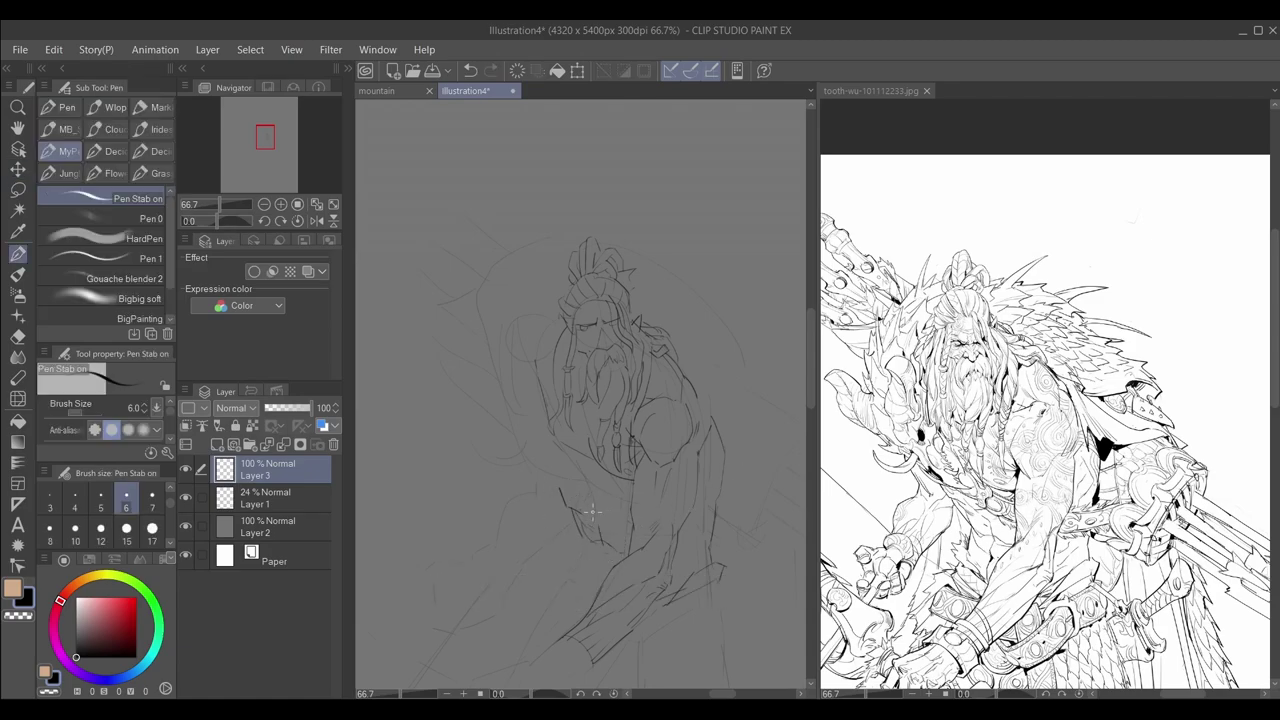
Erase stray marks along the lower edge of the chest and undo the last unwanted stroke
key("ctrl+z")
key("e")
left_click_drag(586, 456, 616, 477)
key("p")
key("ctrl+z")
Lasso the abdomen's side contour, rotate and reposition it to fit the torso, and clear the selection
key("m")
mouse_move(578, 538)
left_mouse_down()
mouse_move(527, 507)
mouse_move(570, 514)
left_mouse_up()
key("ctrl+t")
key("Return")
key("ctrl+d")
key("ctrl+t")
key("Return")
key("ctrl+t")
left_click_drag(514, 435, 507, 442)
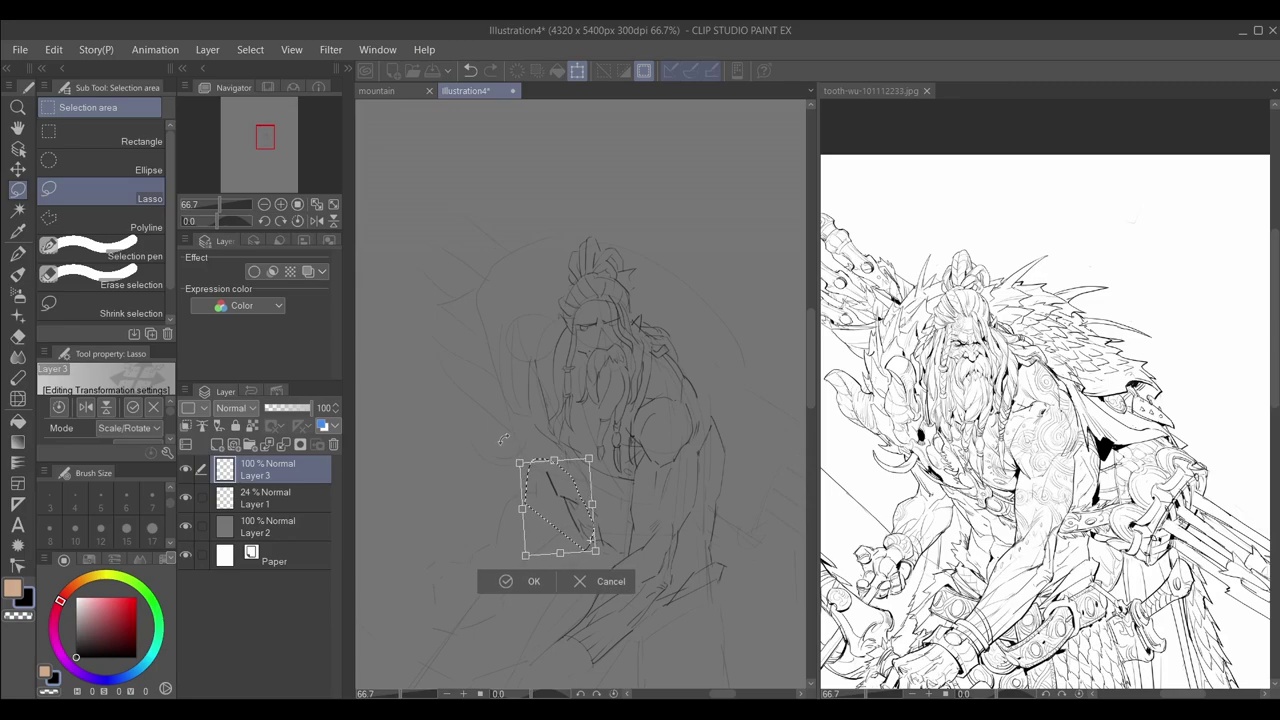
left_click_drag(559, 505, 563, 507)
key("Return")
key("ctrl+d")
key("p")
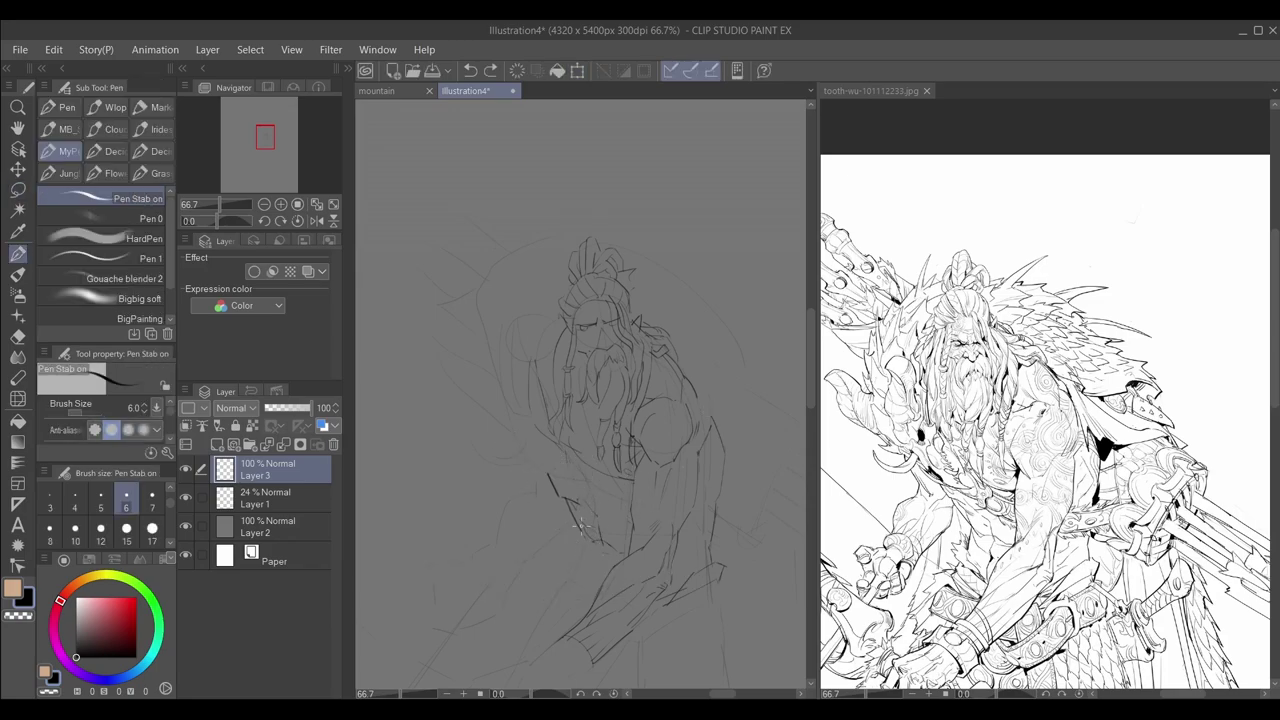
Clean up and redraw the lower abdomen contour beneath the chest, undoing the unwanted strokes
key("e")
key("p")
key("e")
key("p")
mouse_move(584, 489)
left_mouse_down()
mouse_move(643, 503)
mouse_move(585, 468)
mouse_move(633, 499)
mouse_move(635, 480)
mouse_move(628, 495)
mouse_move(570, 458)
mouse_move(632, 519)
left_mouse_up()
key("ctrl+z")
key("ctrl+z")
key("ctrl+z")
key("ctrl+z")
key("ctrl+z")
Sketch the strap across the lower torso and the gear lines behind the near elbow, undoing the stray strokes
mouse_move(577, 481)
left_mouse_down()
mouse_move(630, 506)
mouse_move(747, 484)
left_mouse_up()
mouse_move(735, 433)
left_mouse_down()
mouse_move(739, 492)
mouse_move(741, 459)
mouse_move(698, 492)
mouse_move(744, 485)
mouse_move(715, 487)
mouse_move(713, 514)
mouse_move(729, 448)
mouse_move(716, 522)
mouse_move(702, 511)
mouse_move(733, 508)
left_mouse_up()
key("ctrl+z")
key("e")
key("p")
key("ctrl+z")
key("ctrl+z")
mouse_move(592, 480)
left_mouse_down()
mouse_move(598, 491)
mouse_move(588, 476)
mouse_move(575, 483)
mouse_move(613, 502)
left_mouse_up()
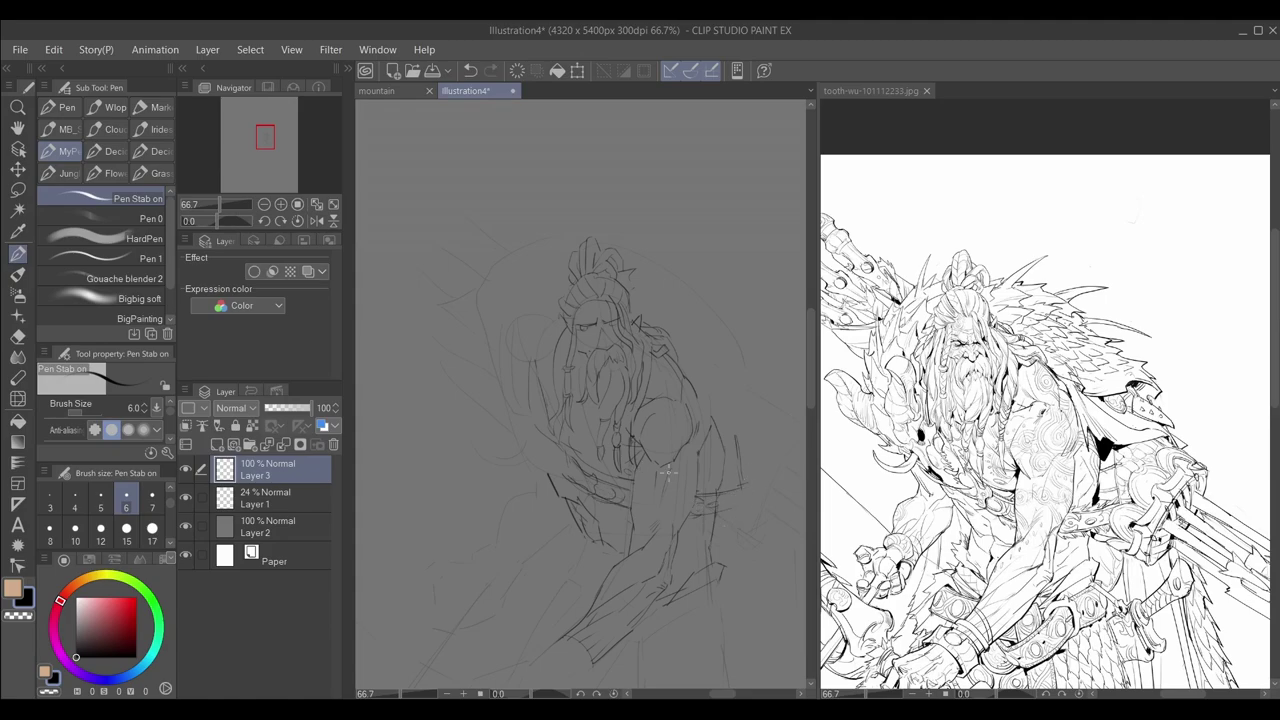
Sketch the waist cloth folds between the abdomen and the near forearm, undoing one unwanted stroke
left_click_drag(599, 576, 605, 545)
mouse_move(581, 535)
left_mouse_down()
mouse_move(565, 551)
mouse_move(555, 573)
mouse_move(591, 585)
left_mouse_up()
mouse_move(557, 584)
left_mouse_down()
mouse_move(597, 588)
mouse_move(613, 542)
mouse_move(548, 599)
mouse_move(588, 606)
mouse_move(543, 599)
mouse_move(588, 615)
left_mouse_up()
key("ctrl+z")
mouse_move(550, 596)
left_mouse_down()
mouse_move(532, 617)
mouse_move(557, 624)
left_mouse_up()
Sketch the outline of the far upper arm and forearm down to the wrist
mouse_move(514, 440)
left_mouse_down()
mouse_move(536, 479)
mouse_move(493, 552)
mouse_move(535, 532)
mouse_move(481, 560)
left_mouse_up()
key("k")
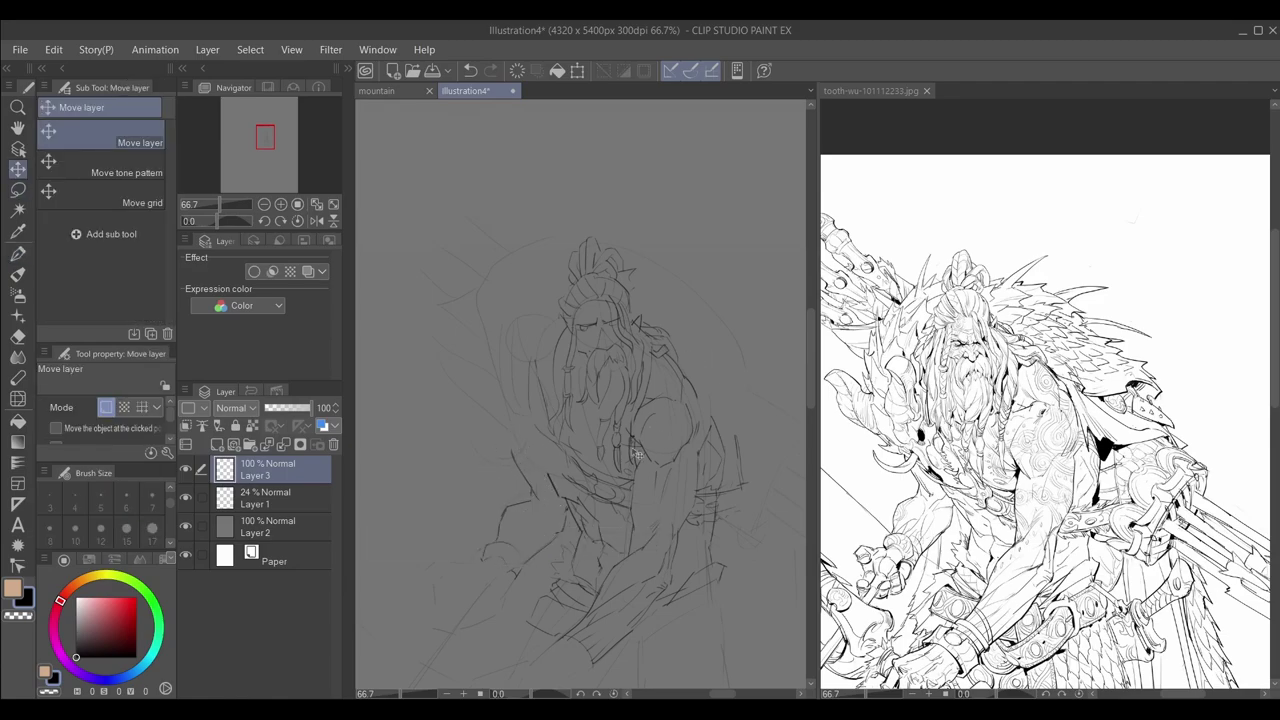
key("p")
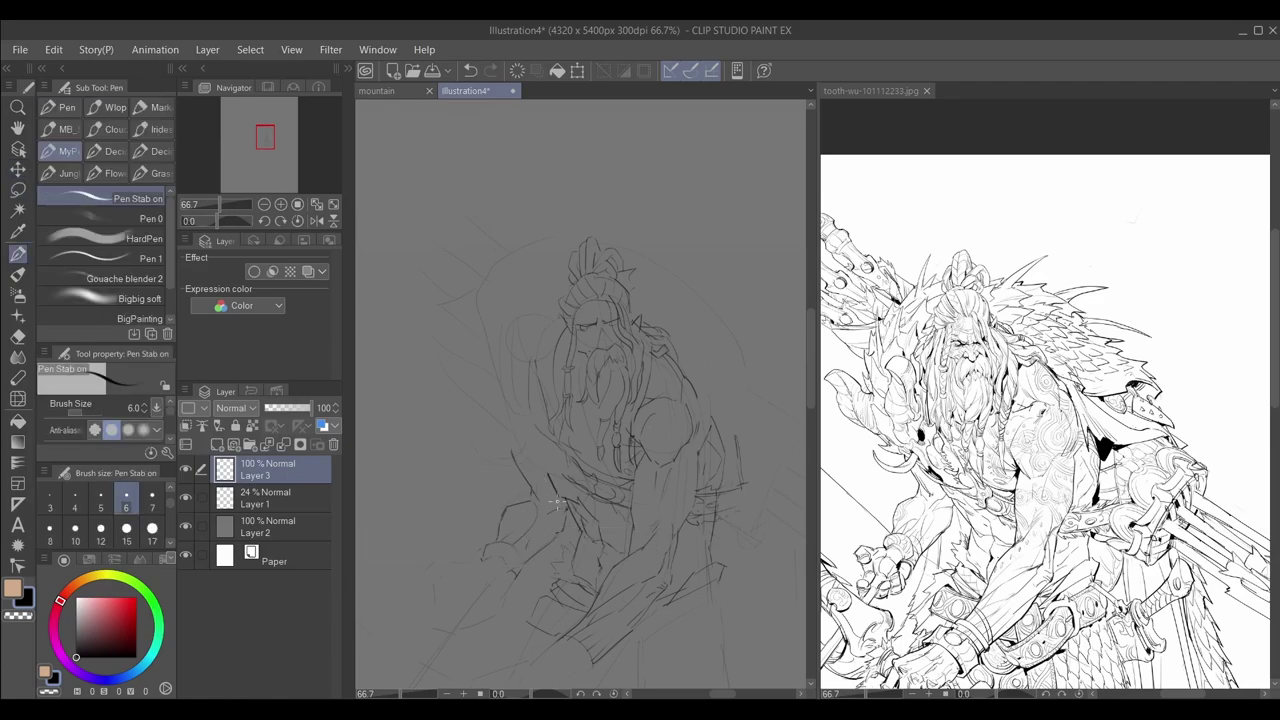
left_click_drag(526, 466, 541, 495)
Sketch the far hand, lasso its fingers and reposition them under the knuckles, and clear the selection
mouse_move(485, 559)
left_mouse_down()
mouse_move(428, 564)
mouse_move(424, 581)
mouse_move(521, 484)
mouse_move(425, 623)
mouse_move(431, 612)
mouse_move(426, 622)
mouse_move(452, 623)
mouse_move(470, 603)
mouse_move(458, 624)
mouse_move(491, 615)
left_mouse_up()
key("ctrl+z")
mouse_move(495, 605)
left_mouse_down()
mouse_move(481, 619)
mouse_move(515, 587)
mouse_move(505, 580)
left_mouse_up()
key("ctrl+z")
key("m")
key("k")
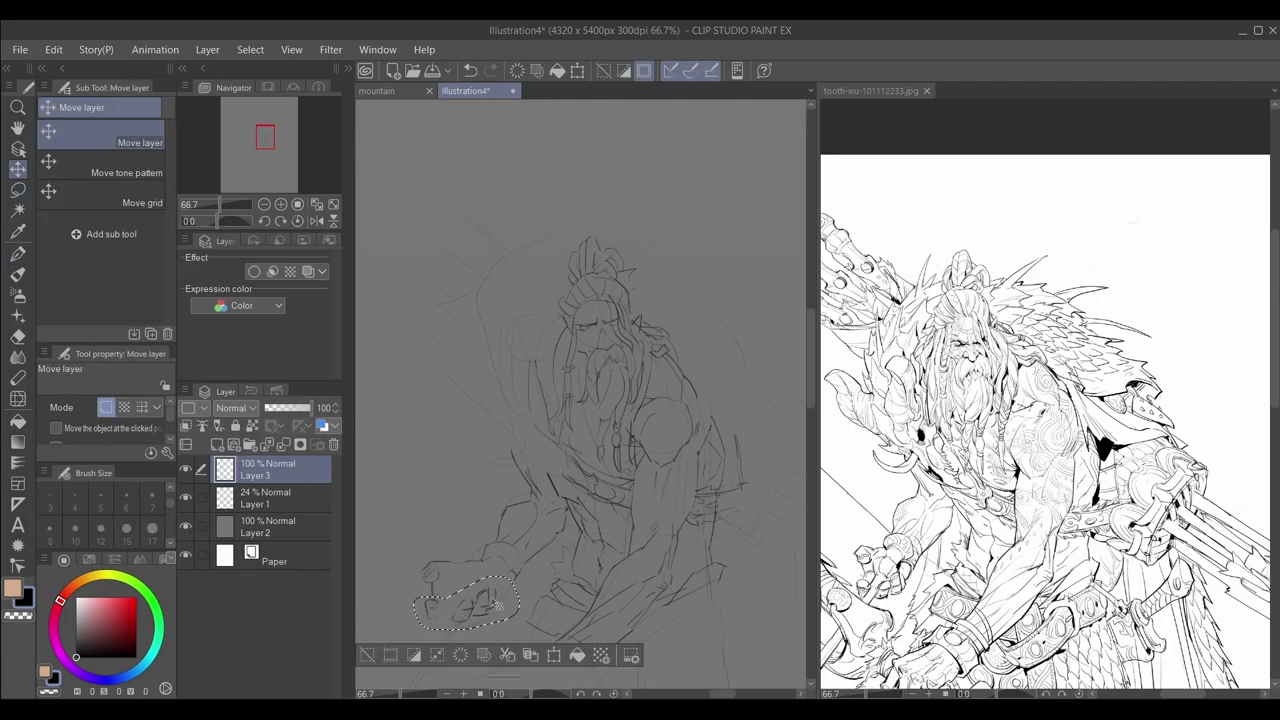
key("ctrl+d")
key("p")
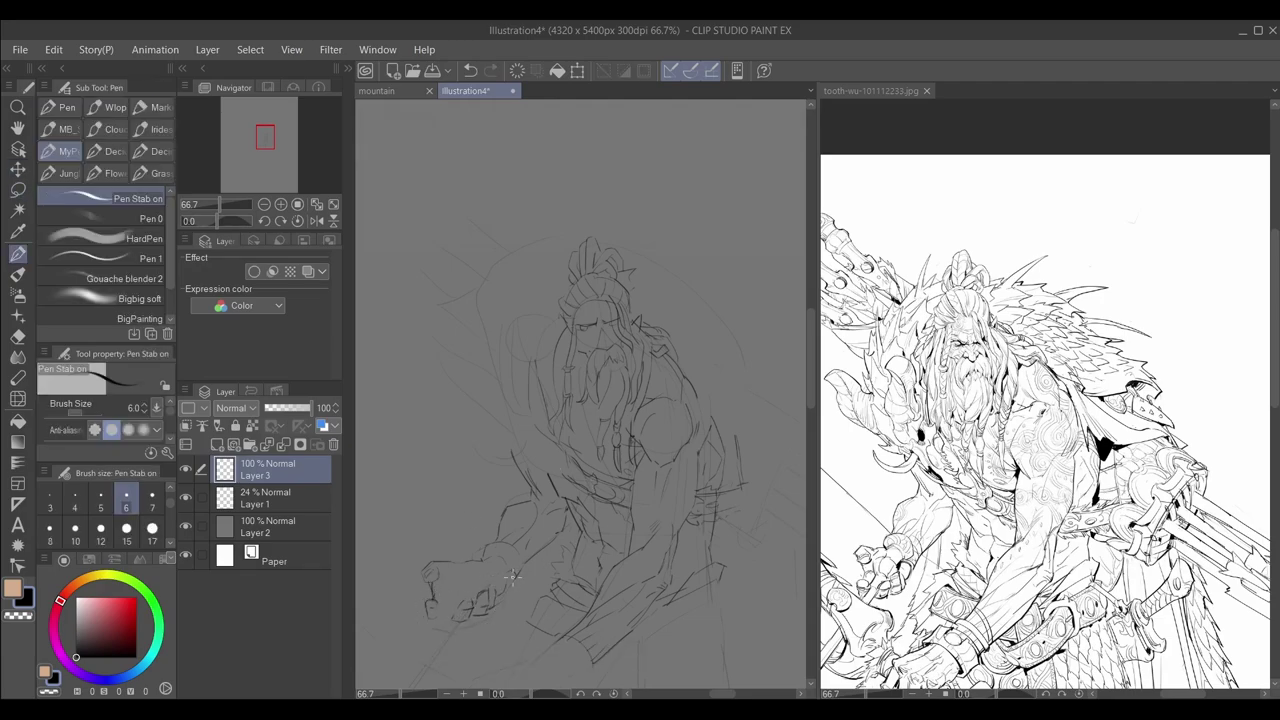
Refine the far hand's wrist and grip and sketch the arrow shaft extending from the fist
mouse_move(506, 571)
left_mouse_down()
mouse_move(513, 582)
mouse_move(522, 557)
left_mouse_up()
left_click_drag(452, 581, 476, 575)
left_click_drag(418, 652, 453, 618)
mouse_move(550, 646)
left_mouse_down()
mouse_move(564, 634)
mouse_move(592, 642)
mouse_move(598, 612)
left_mouse_up()
mouse_move(552, 670)
left_mouse_down()
mouse_move(578, 646)
mouse_move(381, 415)
left_mouse_up()
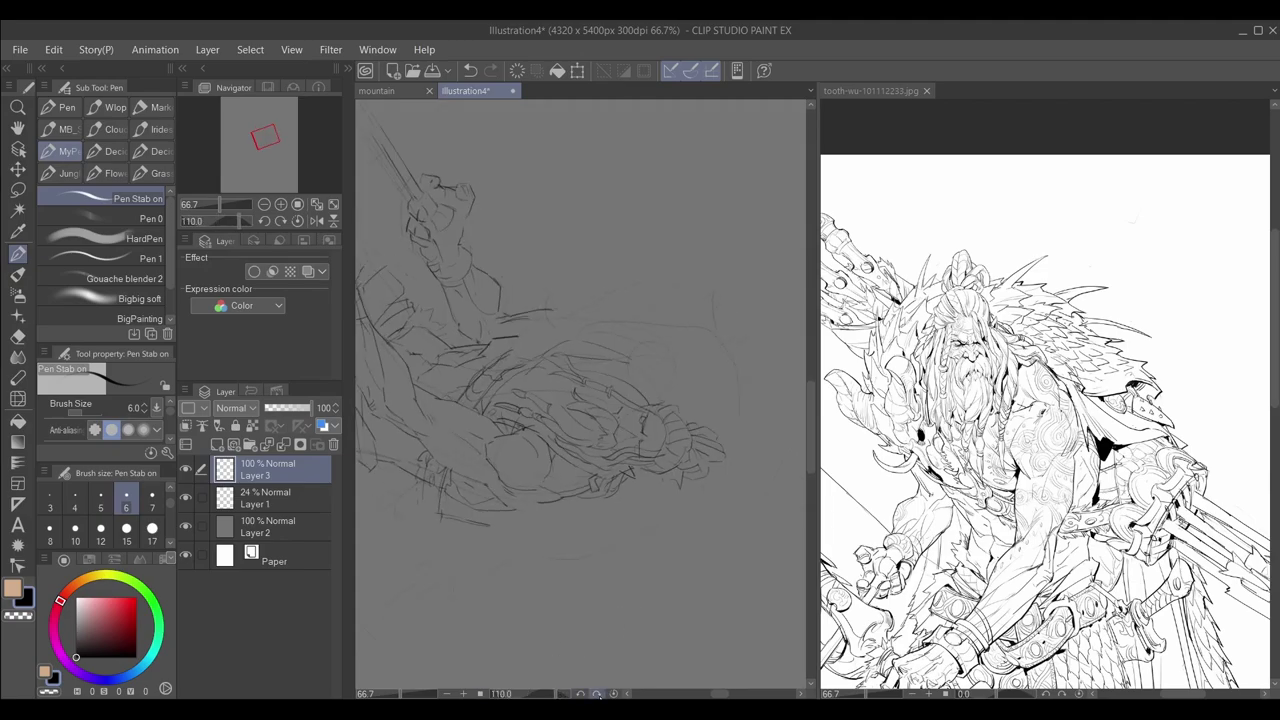
key("ctrl+at")
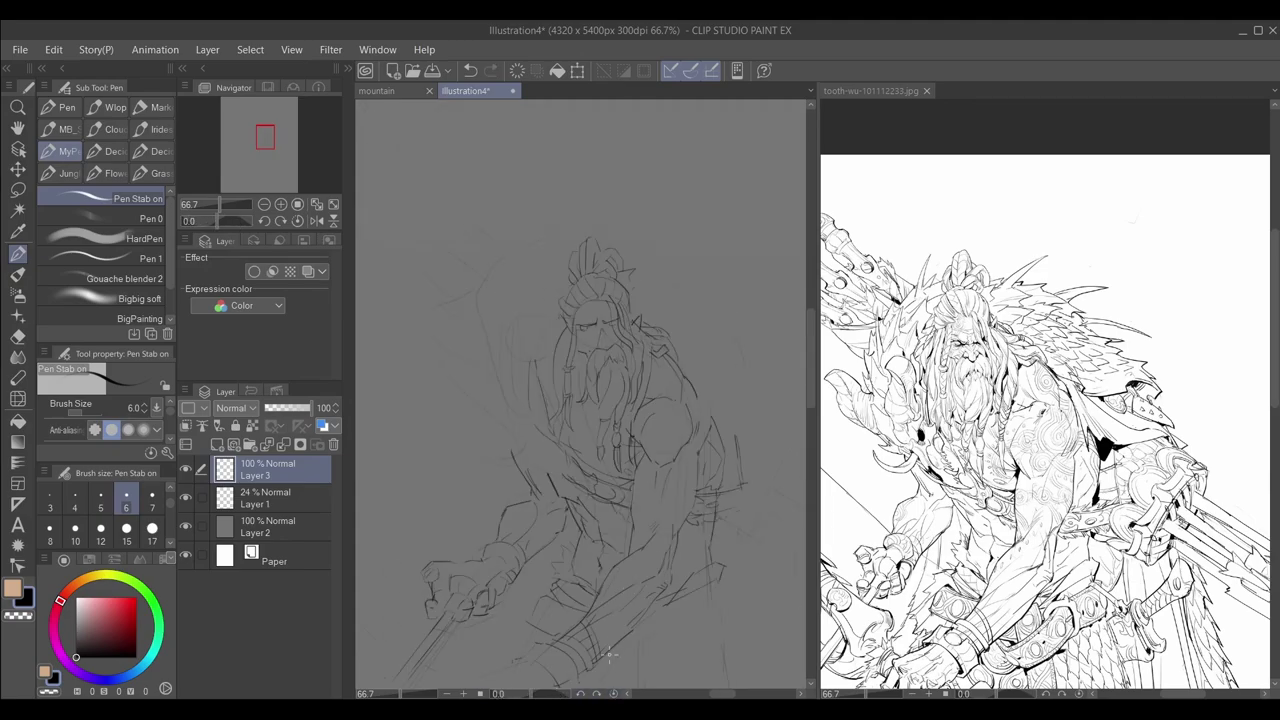
Add a stroke to the near forearm, lasso the wristband and reposition it on the wrist, and clear the selection
left_click_drag(639, 597, 653, 583)
key("m")
left_click_drag(560, 620, 553, 619)
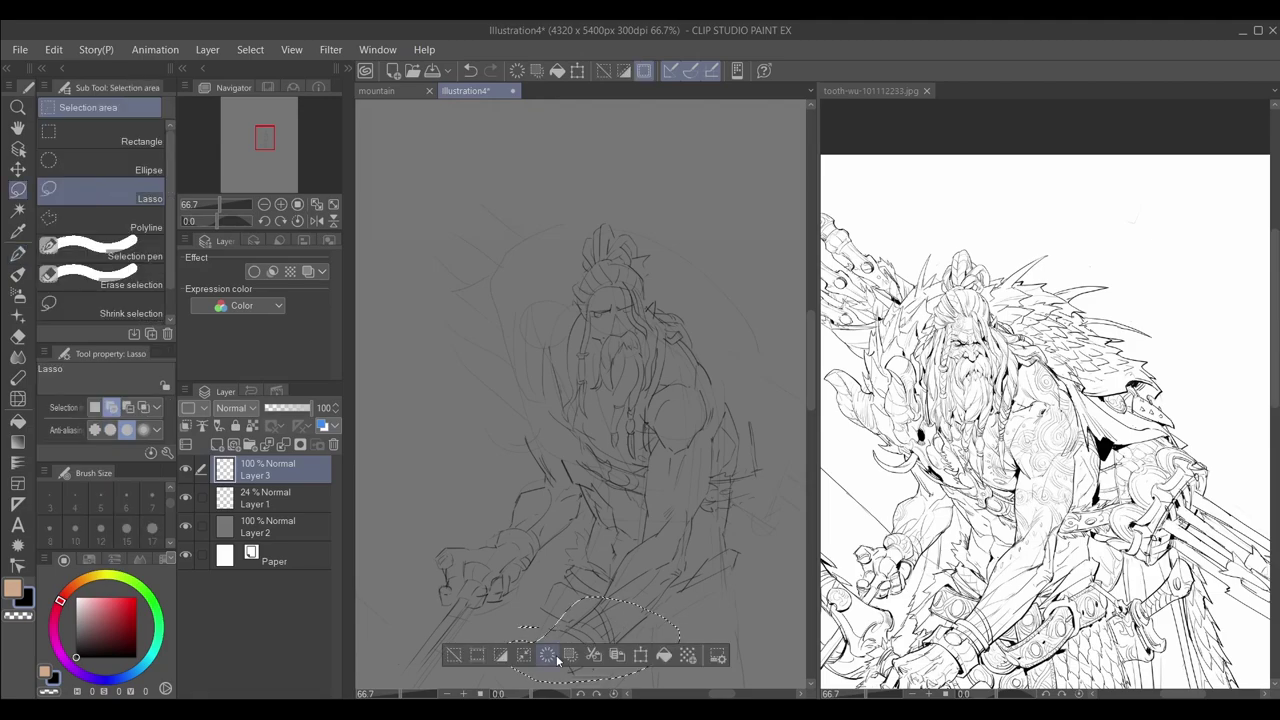
key("k")
key("ctrl+d")
scroll(634, 594, "up", 1)
scroll(634, 594, "down", 1)
key("p")
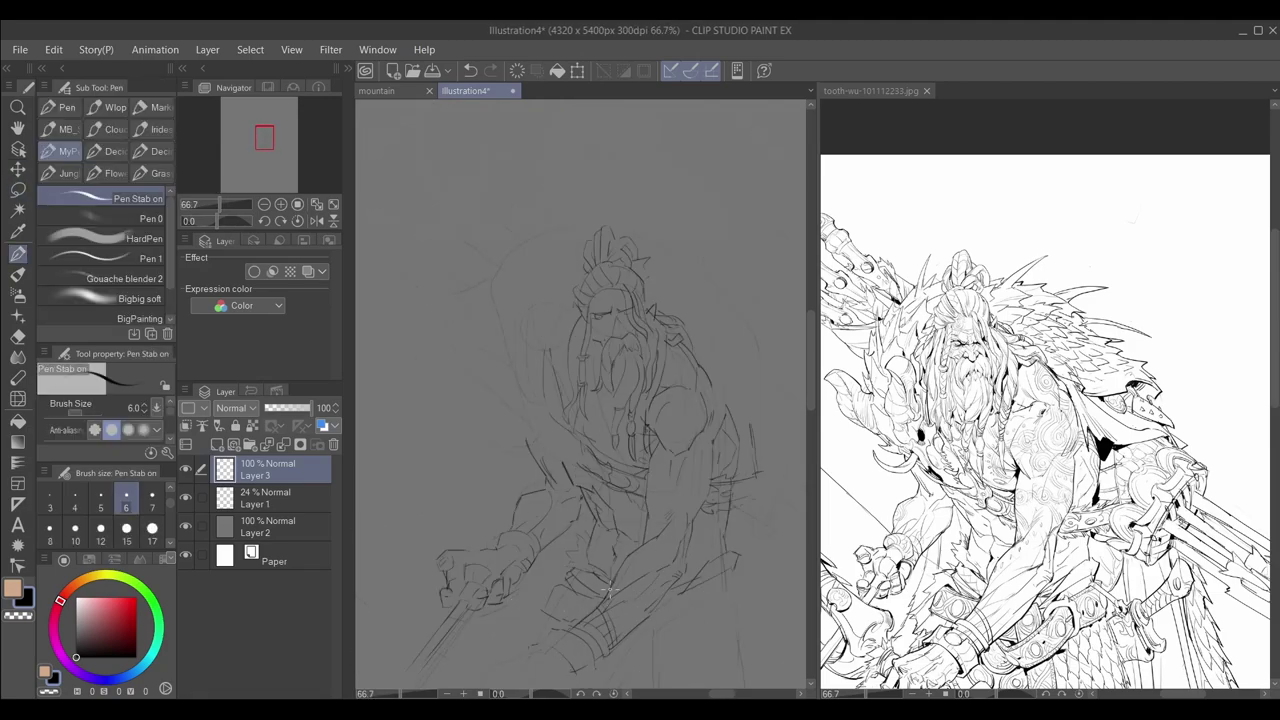
Refine the near forearm and sketch the outline of the back of the near hand, following the reference
left_click_drag(638, 559, 640, 577)
left_click_drag(537, 657, 503, 666)
left_click_drag(499, 669, 527, 539)
mouse_move(1000, 480)
left_mouse_down()
mouse_move(1105, 322)
mouse_move(1095, 333)
left_mouse_up()
left_click_drag(521, 542, 511, 572)
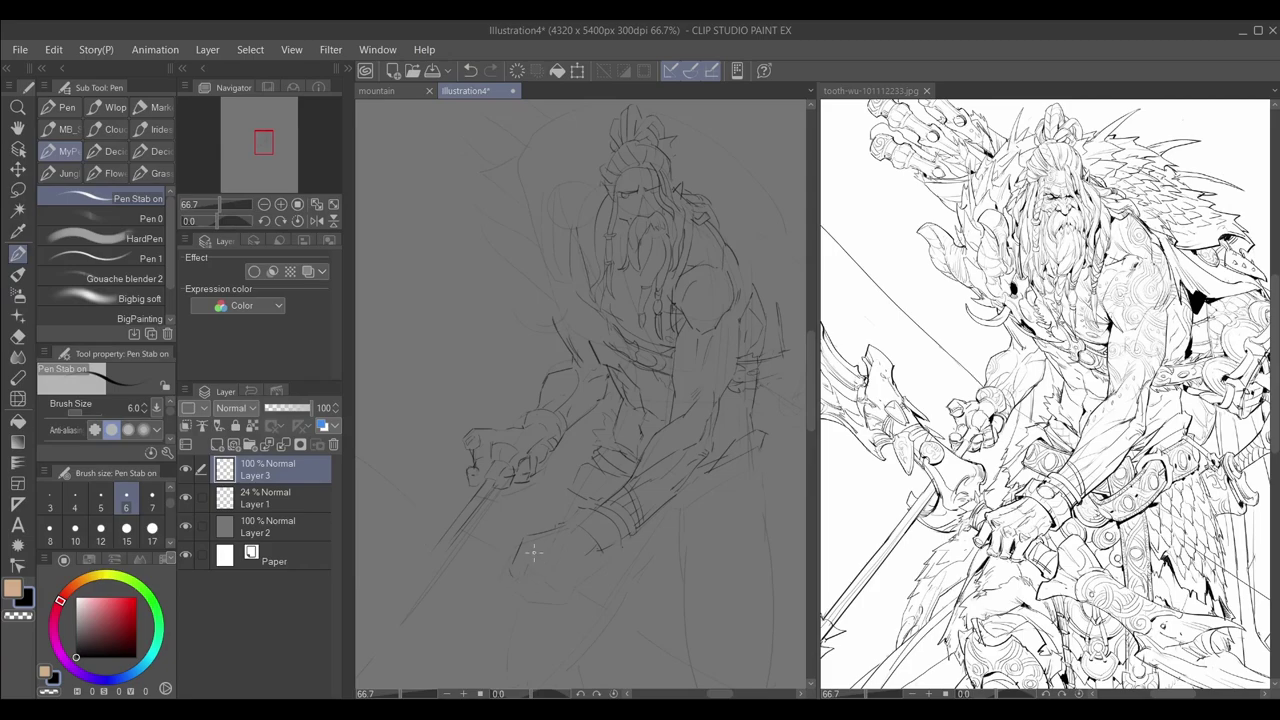
Draw the knuckles and curled fingers of the near fist, undoing the unwanted strokes
left_click_drag(567, 528, 533, 555)
mouse_move(532, 554)
left_mouse_down()
mouse_move(527, 576)
mouse_move(527, 561)
mouse_move(550, 590)
mouse_move(562, 560)
mouse_move(552, 590)
mouse_move(607, 557)
left_mouse_up()
key("ctrl+z")
key("ctrl+z")
key("e")
key("p")
Sketch the belt band across the near hip behind the forearm, undoing the unwanted strokes
mouse_move(680, 488)
left_mouse_down()
mouse_move(758, 460)
mouse_move(765, 488)
left_mouse_up()
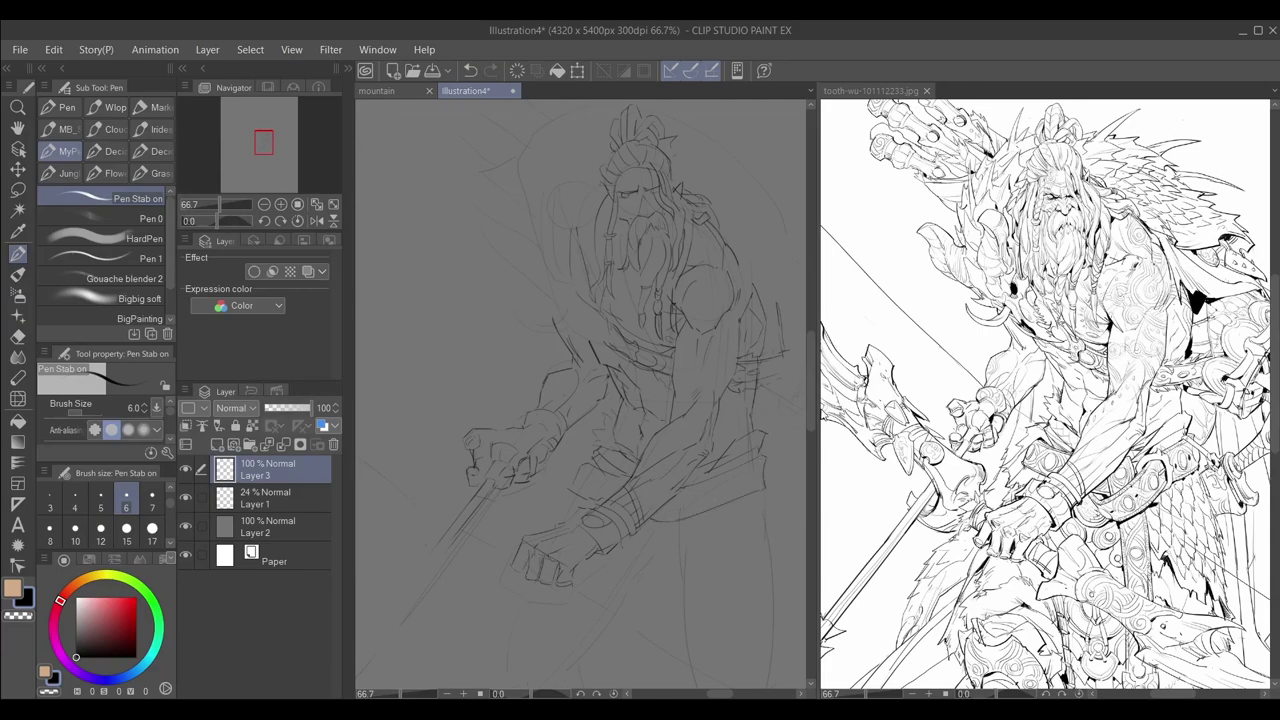
left_click_drag(745, 489, 743, 468)
left_click_drag(578, 470, 568, 490)
key("ctrl+z")
key("ctrl+z")
key("ctrl+z")
left_click_drag(706, 484, 683, 492)
key("ctrl+z")
Try several strokes for the belt's lower edge at the near hip, undoing the unwanted attempts
left_click_drag(746, 467, 680, 493)
key("ctrl+z")
key("ctrl+z")
left_click_drag(765, 490, 666, 519)
key("ctrl+z")
key("ctrl+z")
mouse_move(765, 490)
left_mouse_down()
mouse_move(651, 517)
mouse_move(683, 515)
mouse_move(670, 518)
left_mouse_up()
key("ctrl+z")
key("ctrl+z")
key("ctrl+z")
Sketch the thigh line, belt studs and the drape beneath the belt, undoing the unwanted strokes
mouse_move(600, 627)
left_mouse_down()
mouse_move(604, 688)
mouse_move(618, 682)
left_mouse_up()
key("ctrl+z")
left_click_drag(562, 550, 596, 566)
left_click_drag(662, 528, 704, 490)
mouse_move(652, 524)
left_mouse_down()
mouse_move(678, 543)
mouse_move(722, 502)
mouse_move(713, 479)
mouse_move(728, 498)
mouse_move(698, 499)
mouse_move(724, 506)
left_mouse_up()
key("ctrl+z")
key("ctrl+z")
key("ctrl+z")
key("ctrl+z")
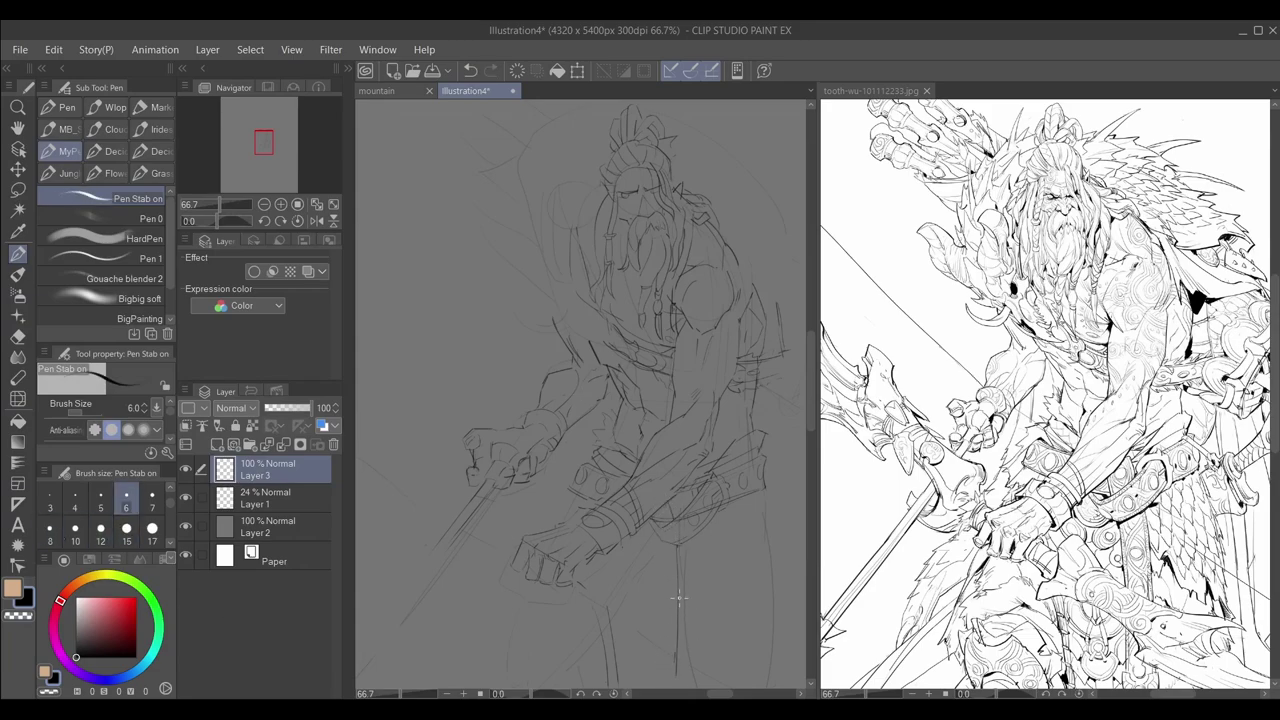
Erase stray marks under the belt and draw the long studded strap hanging down from it
key("e")
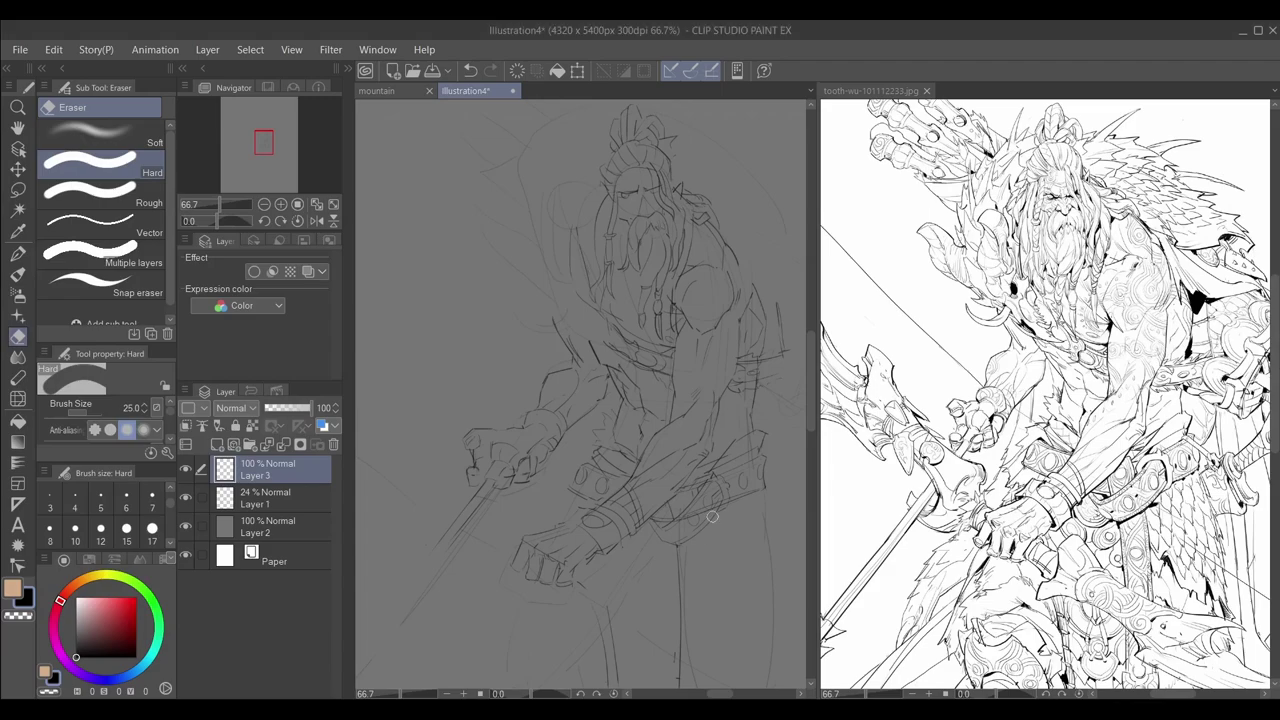
key("p")
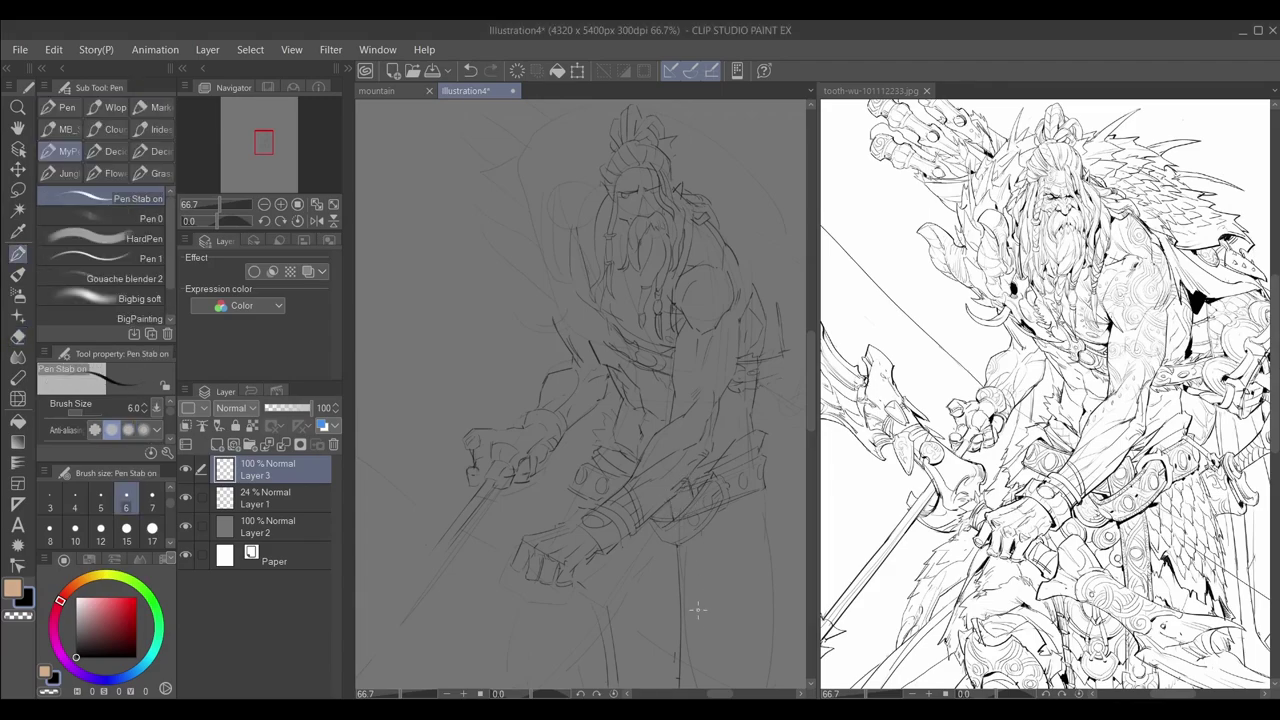
left_click_drag(704, 540, 707, 658)
left_click_drag(700, 540, 705, 680)
mouse_move(679, 546)
left_mouse_down()
mouse_move(669, 658)
mouse_move(682, 632)
mouse_move(676, 678)
left_mouse_up()
left_click_drag(690, 564, 686, 570)
Sketch the jagged outer edge and torn hem of the hip cloth, undoing the last unwanted stroke
left_click_drag(768, 510, 785, 654)
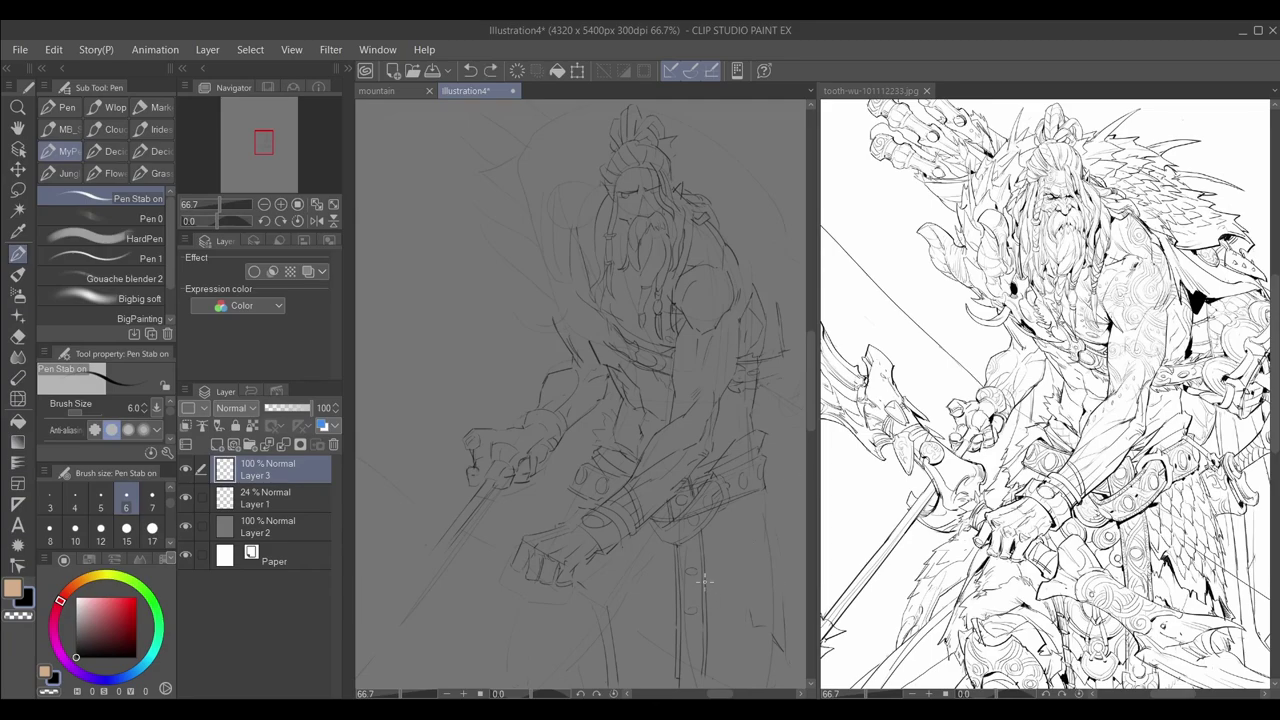
mouse_move(722, 596)
left_mouse_down()
mouse_move(744, 621)
mouse_move(760, 609)
mouse_move(719, 598)
left_mouse_up()
key("e")
key("p")
left_click_drag(766, 492, 786, 626)
key("ctrl+z")
Compare the sketch's overall figure and its belt and hip area with the reference illustration
scroll(560, 449, "down", 2)
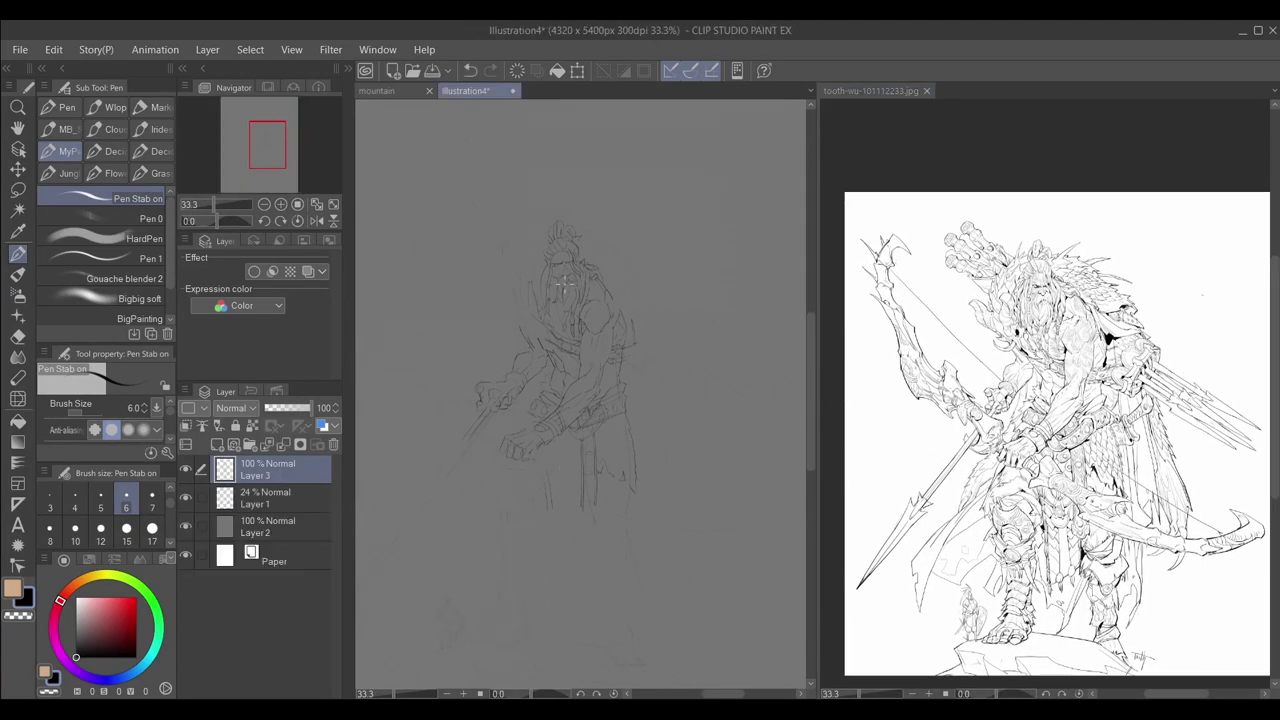
scroll(1019, 419, "up", 2)
left_click_drag(1130, 440, 878, 466)
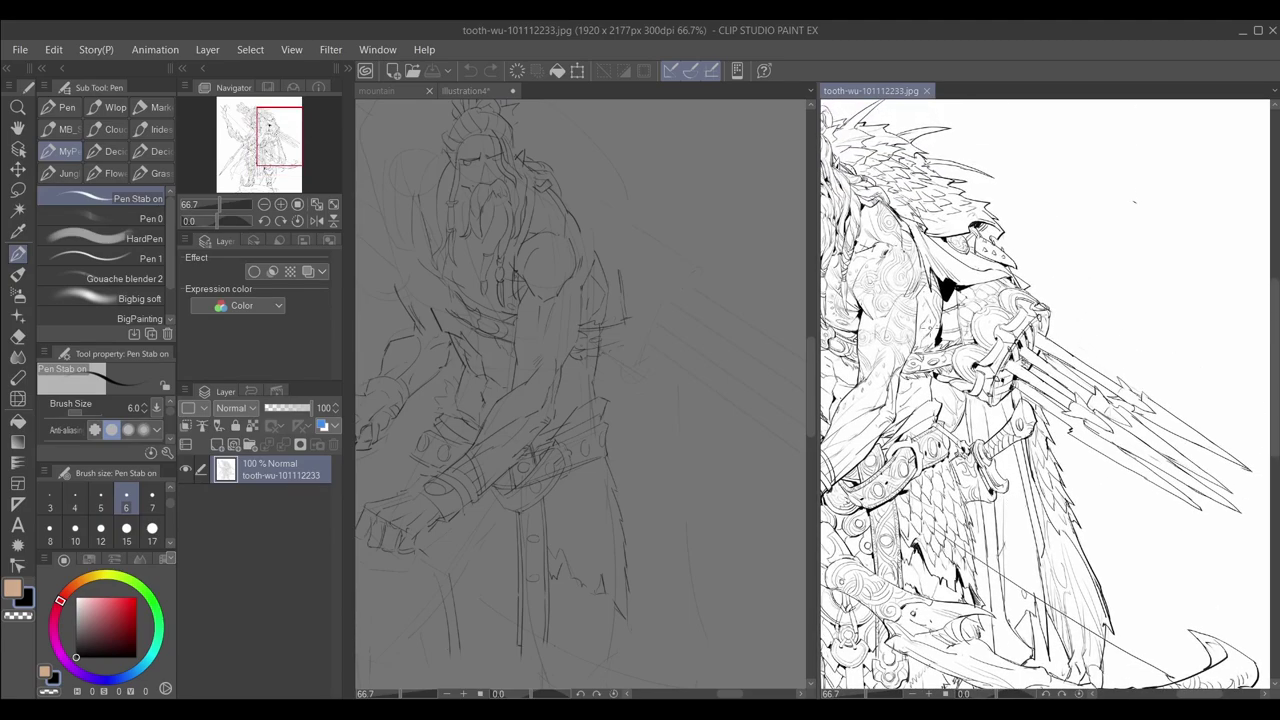
left_click(640, 362)
left_click_drag(900, 290, 962, 291)
left_click_drag(627, 456, 577, 450)
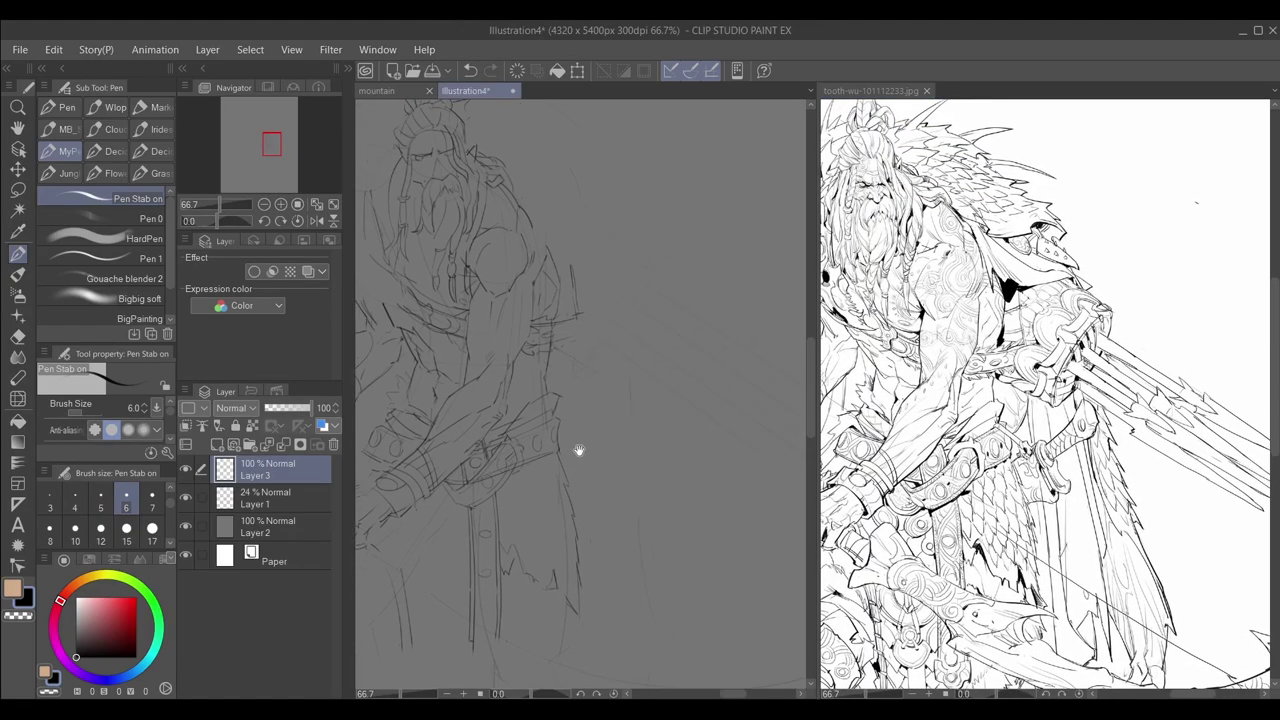
left_click_drag(368, 384, 528, 362)
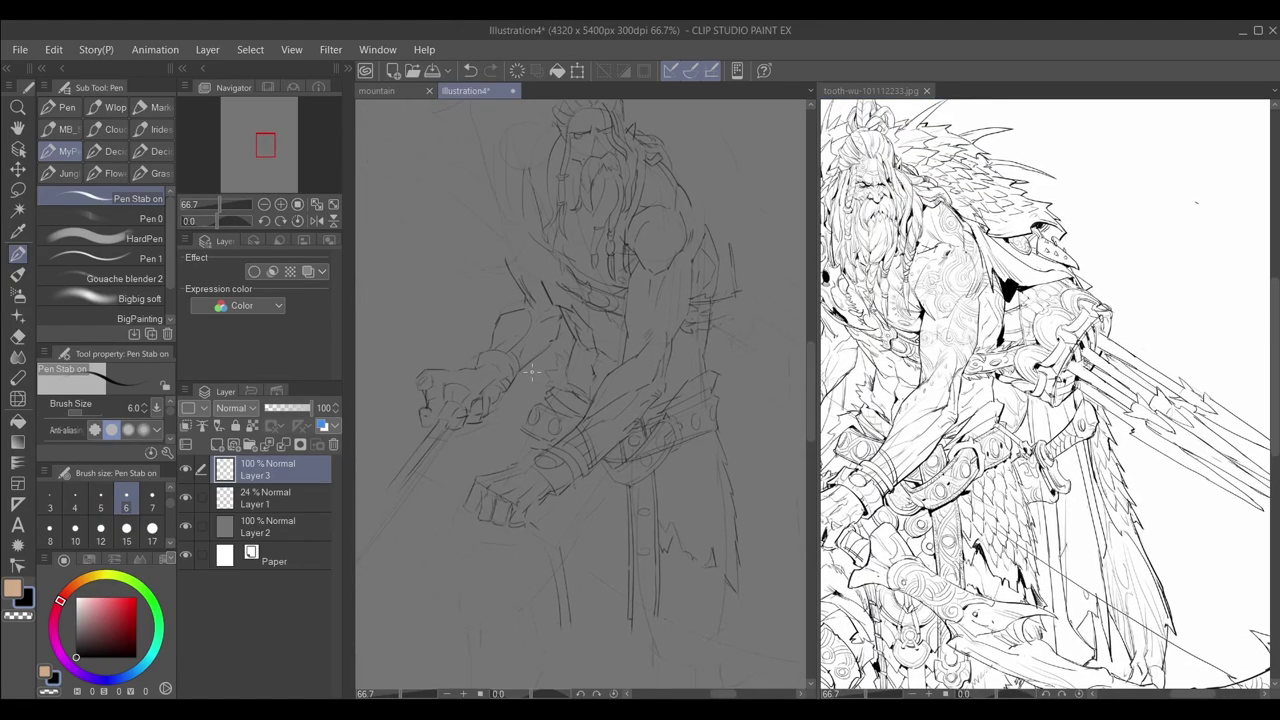
left_click_drag(930, 300, 981, 307)
Lasso the far hand gripping the arrow, adjust its position slightly, and clear the selection
key("m")
left_click(461, 412)
mouse_move(455, 405)
left_mouse_down()
mouse_move(467, 440)
mouse_move(500, 362)
mouse_move(452, 412)
left_mouse_up()
key("k")
key("ctrl+d")
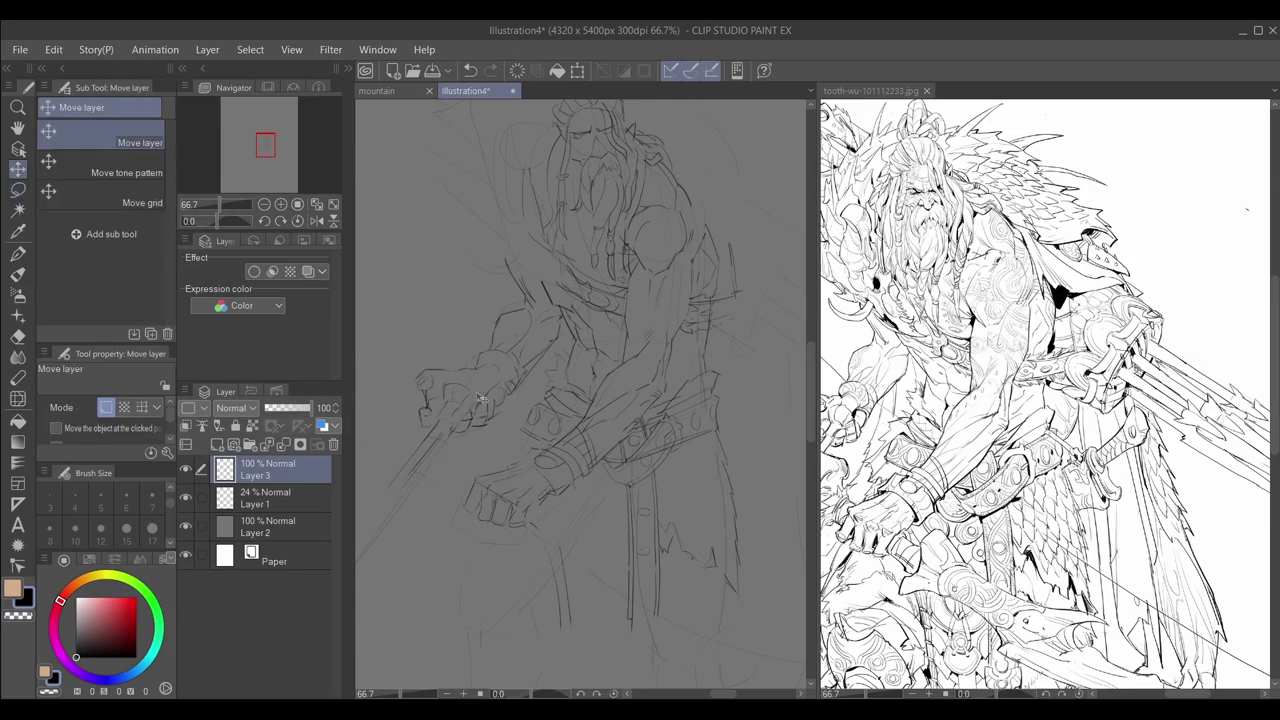
key("p")
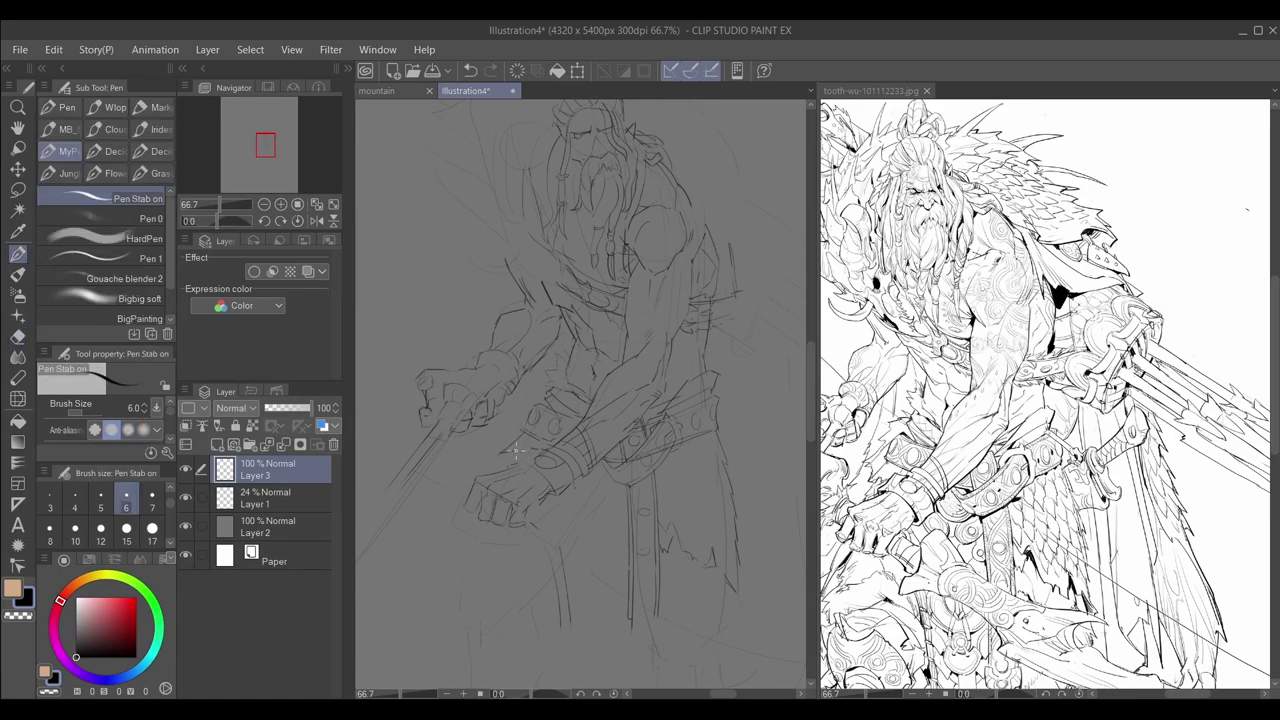
Lasso the near fist, transform and reposition it to fit the wrist, and clear the selection
key("ctrl+minus")
left_click_drag(743, 408, 694, 449)
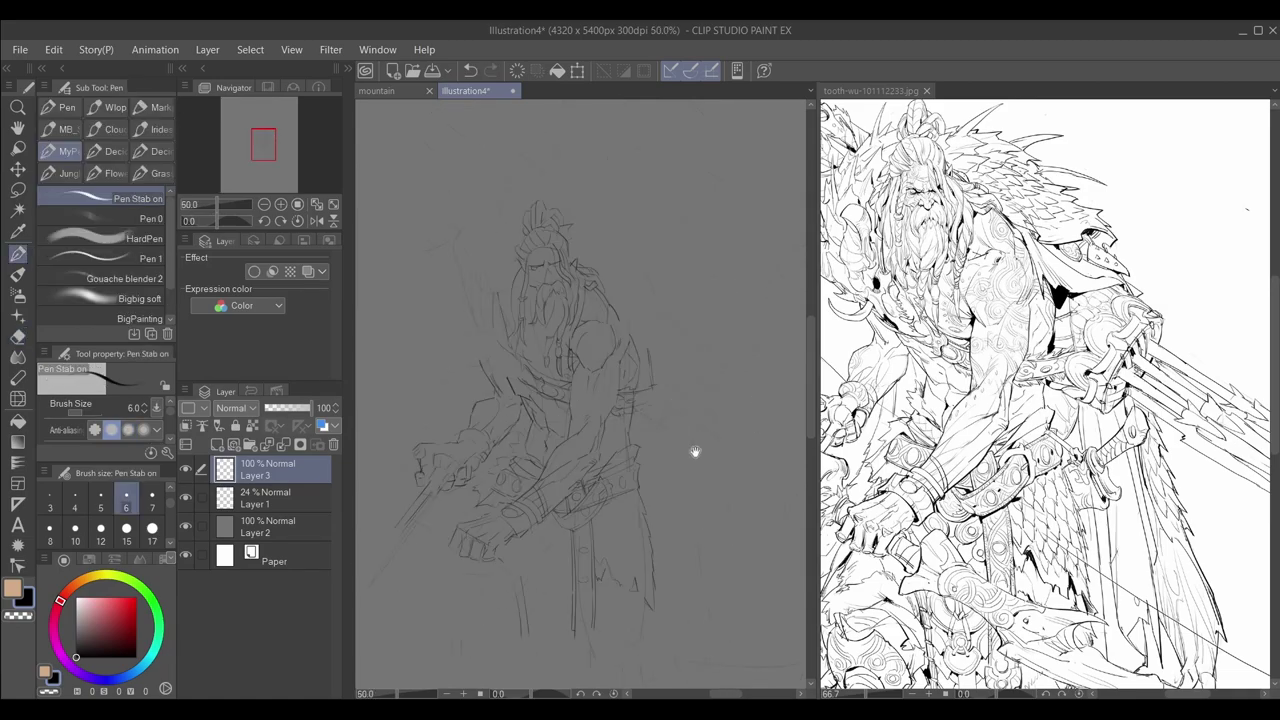
key("ctrl+plus")
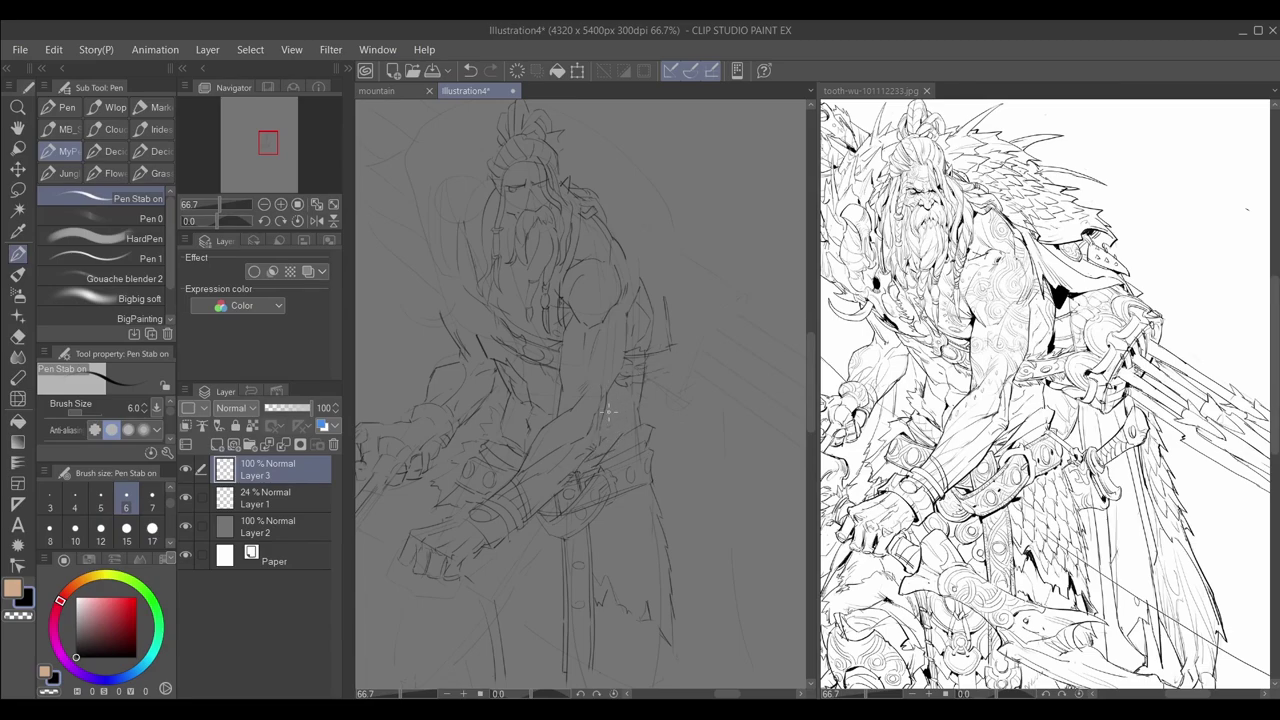
mouse_move(709, 500)
left_mouse_down()
mouse_move(677, 455)
mouse_move(671, 501)
left_mouse_up()
key("m")
left_click_drag(473, 591, 470, 588)
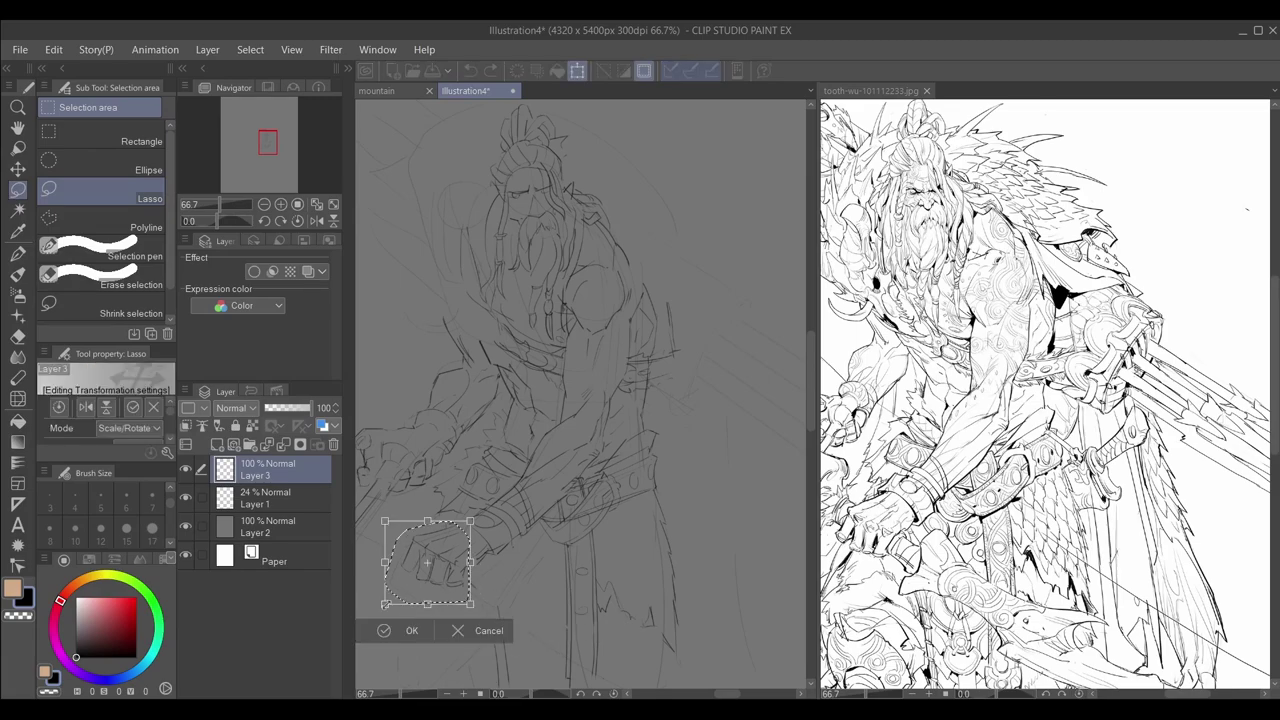
key("k")
key("ctrl+d")
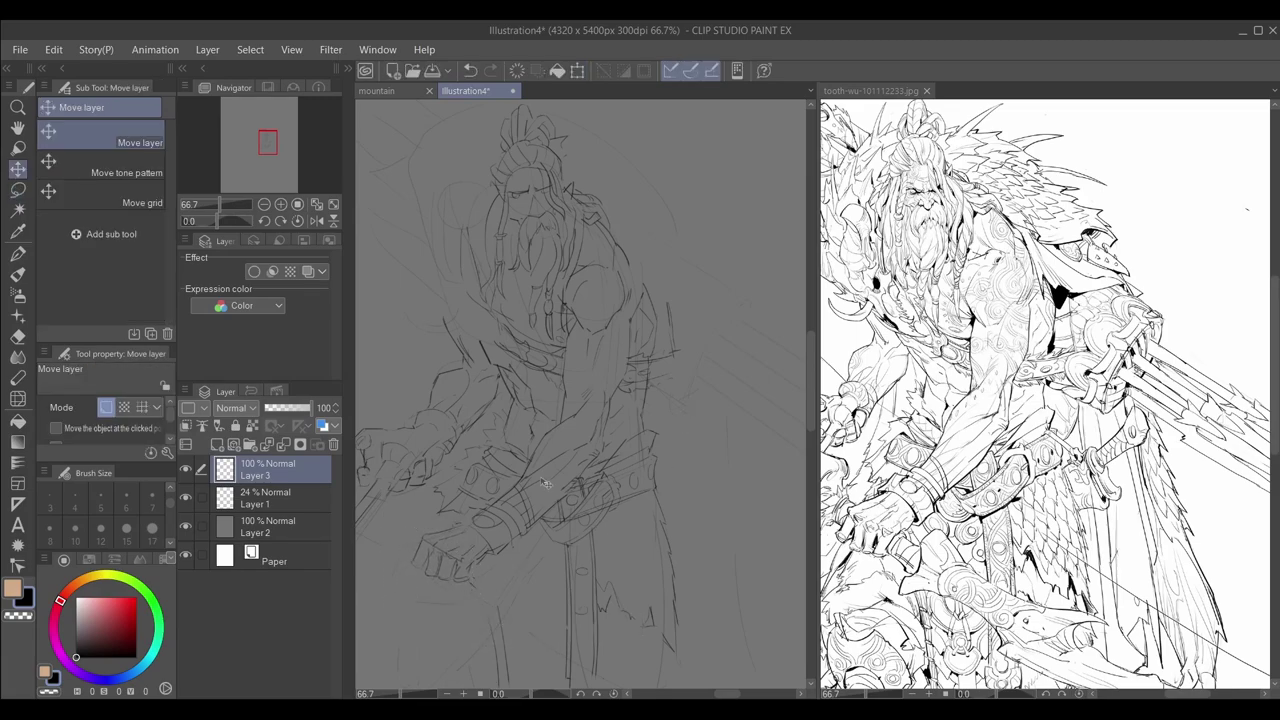
key("p")
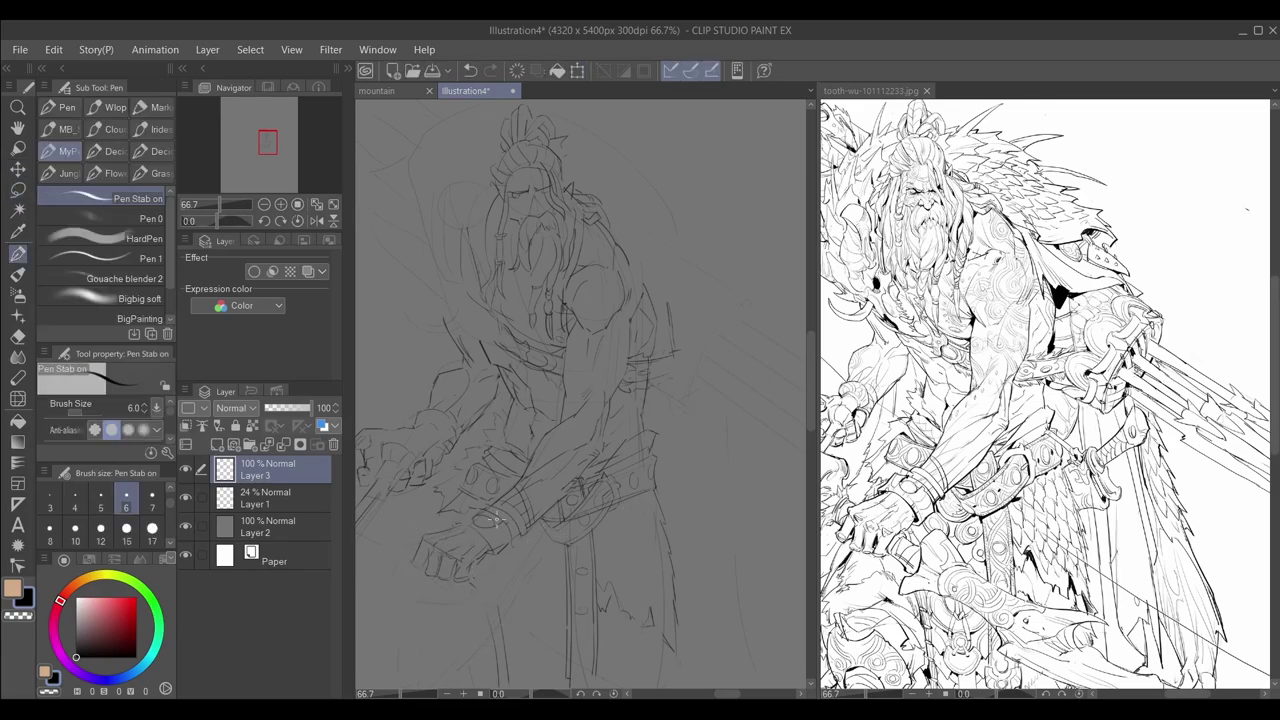
Sketch a dagger hilt with guard, wrapped grip and pommel beside the near hip, undoing the unwanted strokes
scroll(558, 550, "down", 1)
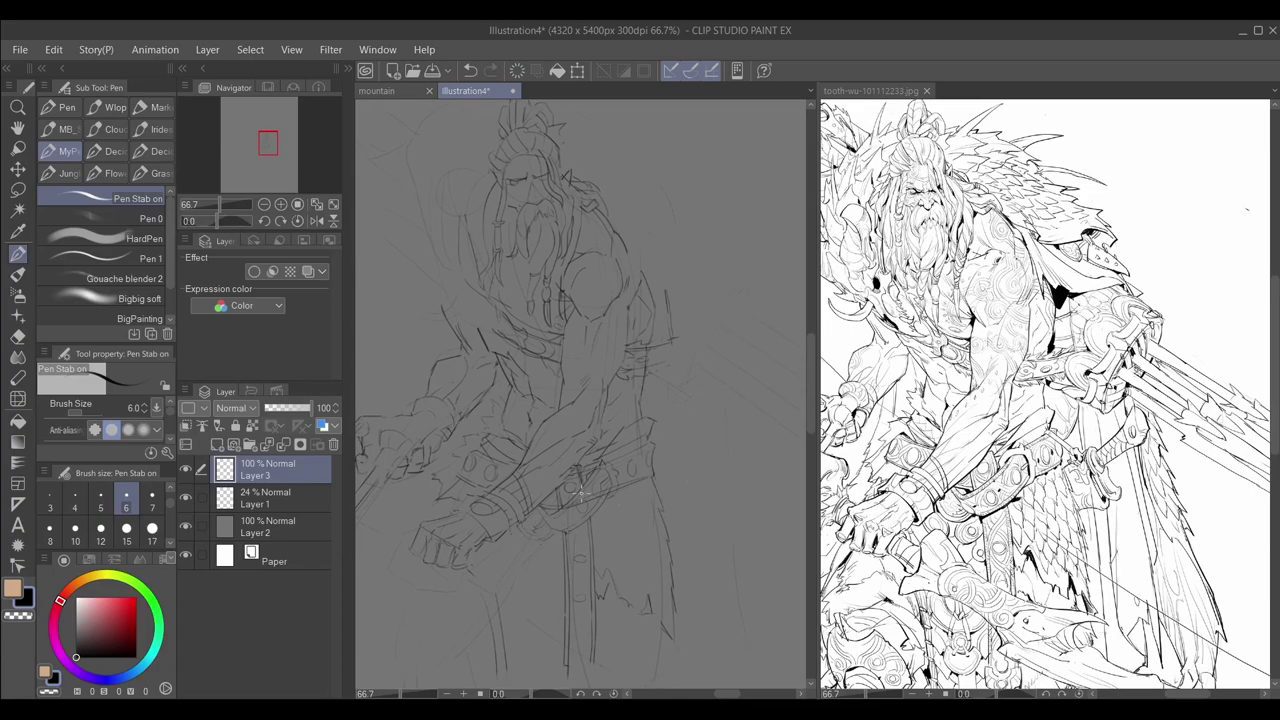
mouse_move(672, 442)
left_mouse_down()
mouse_move(703, 508)
mouse_move(703, 476)
mouse_move(684, 465)
mouse_move(696, 492)
mouse_move(713, 497)
mouse_move(705, 457)
left_mouse_up()
left_click_drag(700, 446, 723, 426)
mouse_move(747, 406)
left_mouse_down()
mouse_move(731, 396)
mouse_move(748, 424)
left_mouse_up()
mouse_move(733, 391)
left_mouse_down()
mouse_move(748, 429)
mouse_move(732, 418)
mouse_move(762, 414)
mouse_move(724, 443)
left_mouse_up()
left_click_drag(711, 436, 716, 446)
mouse_move(704, 441)
left_mouse_down()
mouse_move(699, 483)
mouse_move(724, 393)
mouse_move(715, 422)
mouse_move(651, 464)
mouse_move(684, 446)
mouse_move(683, 463)
mouse_move(651, 365)
mouse_move(640, 448)
mouse_move(701, 454)
mouse_move(667, 472)
mouse_move(690, 449)
left_mouse_up()
key("ctrl+z")
key("ctrl+z")
key("ctrl+z")
key("ctrl+z")
key("ctrl+z")
key("ctrl+z")
Lasso the dagger's pommel, move it outward along the grip, and clear the selection
key("m")
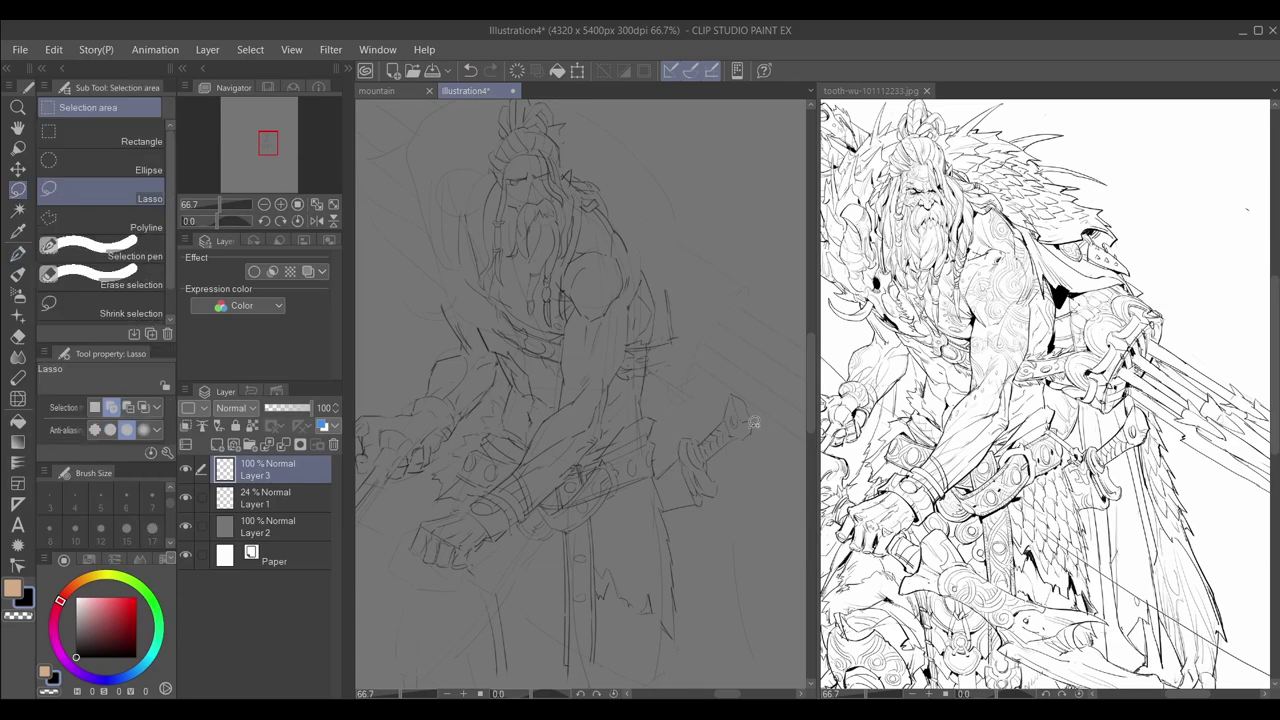
key("k")
mouse_move(755, 423)
left_mouse_down()
mouse_move(741, 465)
mouse_move(752, 476)
left_mouse_up()
key("ctrl+d")
key("e")
key("p")
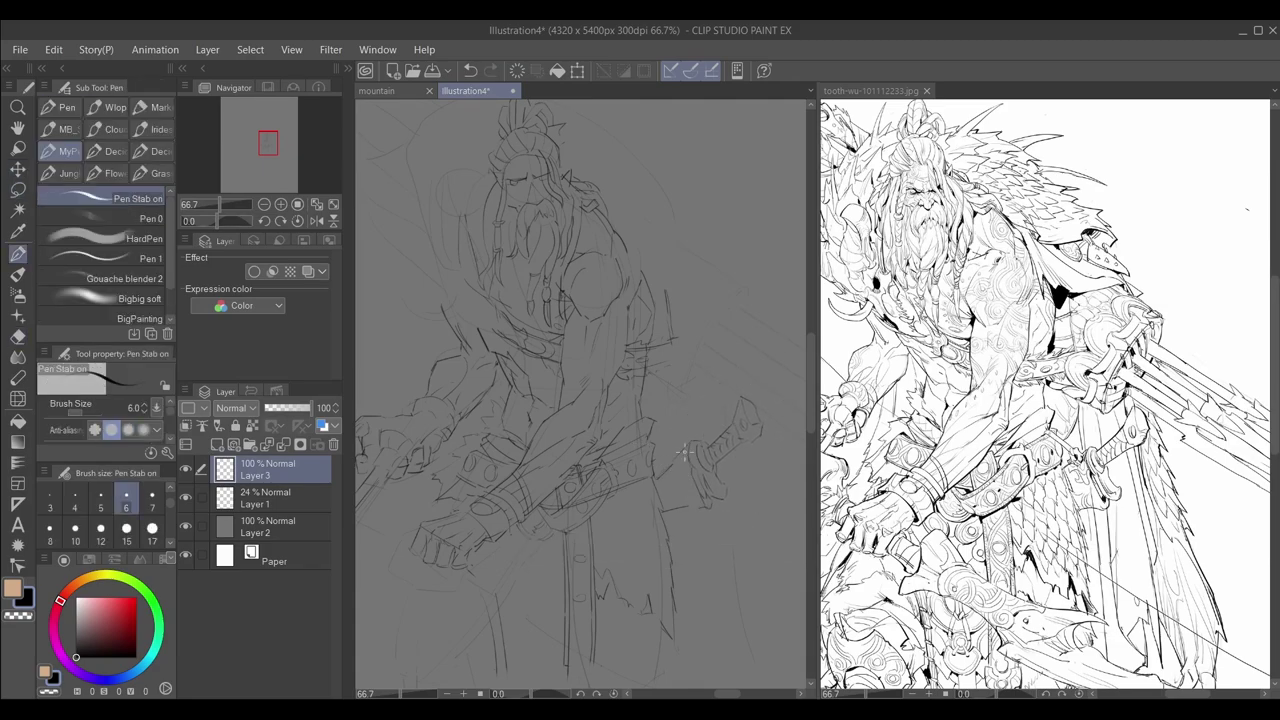
Sketch the scabbard opening that joins the dagger's guard to the belt, undoing the last unwanted stroke
left_click_drag(660, 480, 692, 445)
left_click_drag(668, 515, 714, 510)
key("e")
key("p")
left_click_drag(660, 473, 685, 489)
key("ctrl+z")
Liquify the belt edge where it meets the dagger's guard to adjust its shape
key("j")
left_click_drag(643, 460, 663, 414)
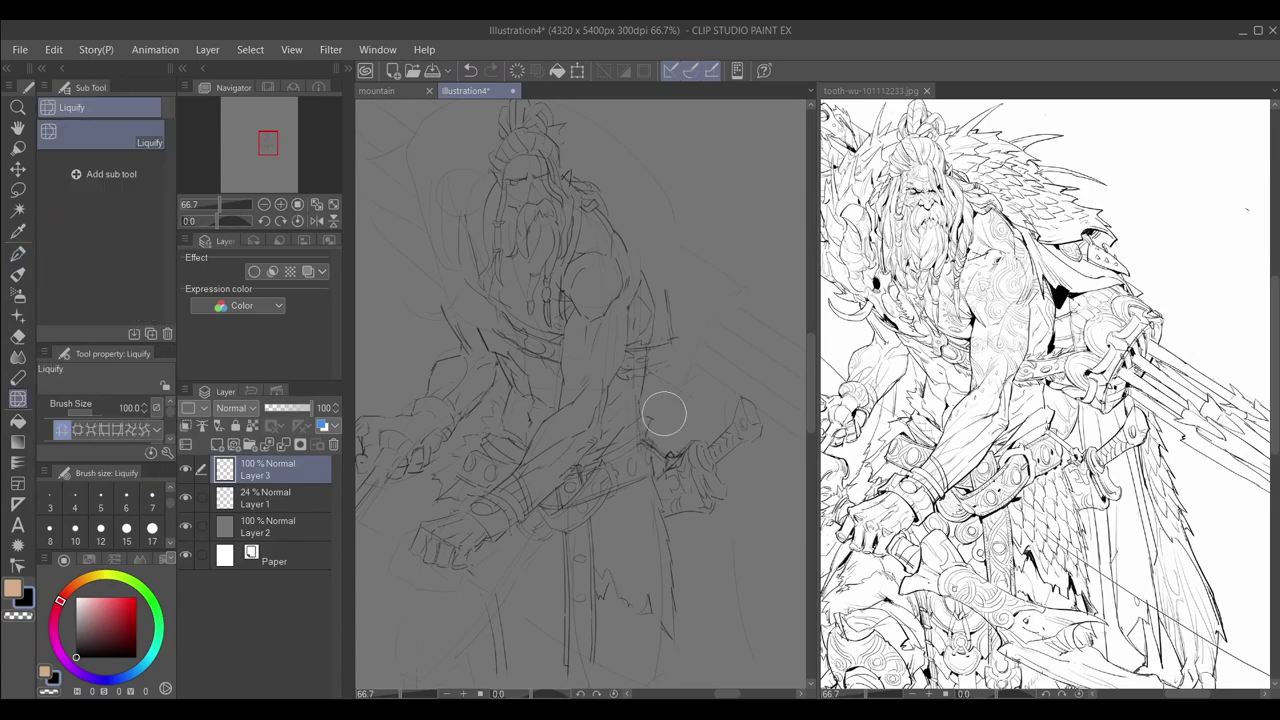
key("p")
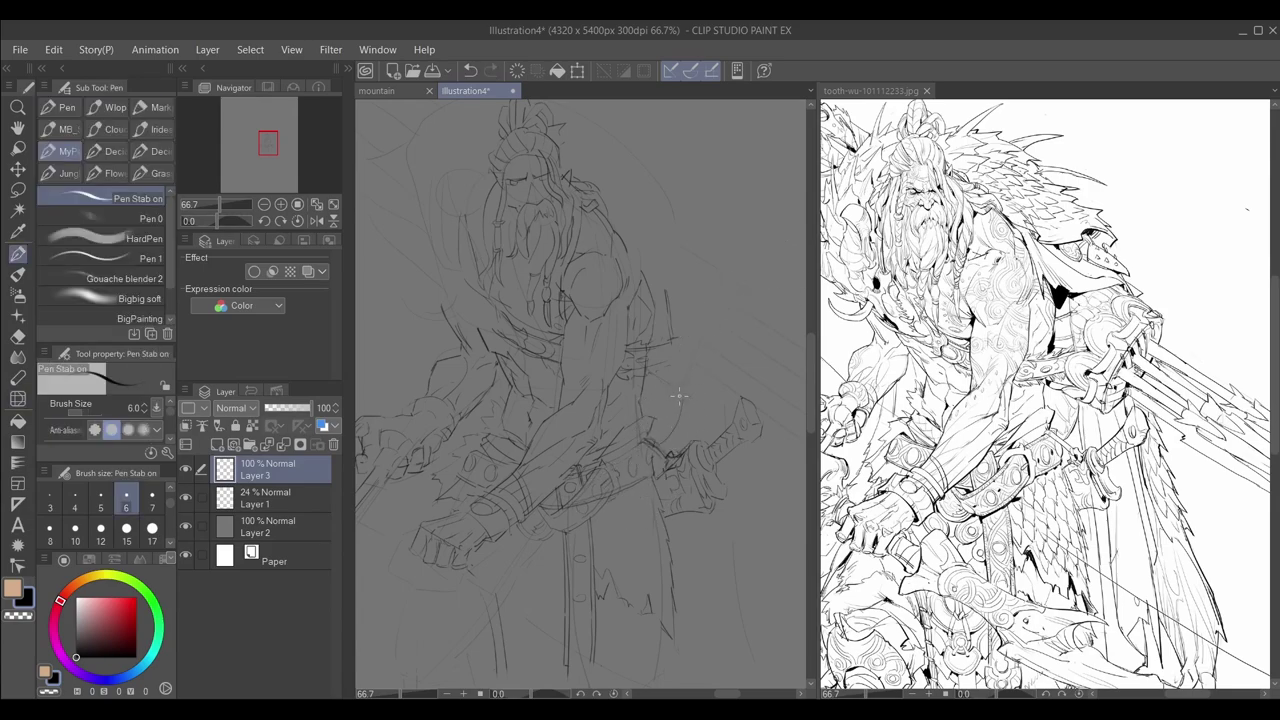
Sketch the ornate quiver with curled scroll ornaments behind the warrior's waist, above the dagger, undoing the unwanted strokes
mouse_move(645, 378)
left_mouse_down()
mouse_move(698, 398)
mouse_move(732, 328)
left_mouse_up()
key("ctrl+z")
key("ctrl+z")
left_click_drag(684, 398, 722, 346)
left_click_drag(711, 401, 764, 311)
key("ctrl+z")
left_click_drag(665, 380, 697, 391)
key("ctrl+z")
left_click_drag(697, 342, 692, 372)
key("ctrl+z")
mouse_move(690, 386)
left_mouse_down()
mouse_move(707, 371)
mouse_move(684, 399)
left_mouse_up()
key("ctrl+z")
key("ctrl+z")
Draw the quiver's curled upper end and fill its outer section with a crosshatched lattice, undoing one stray stroke
mouse_move(714, 292)
left_mouse_down()
mouse_move(757, 294)
mouse_move(765, 309)
left_mouse_up()
mouse_move(704, 361)
left_mouse_down()
mouse_move(720, 338)
mouse_move(713, 318)
mouse_move(744, 297)
mouse_move(702, 340)
mouse_move(731, 284)
mouse_move(761, 301)
left_mouse_up()
key("ctrl+z")
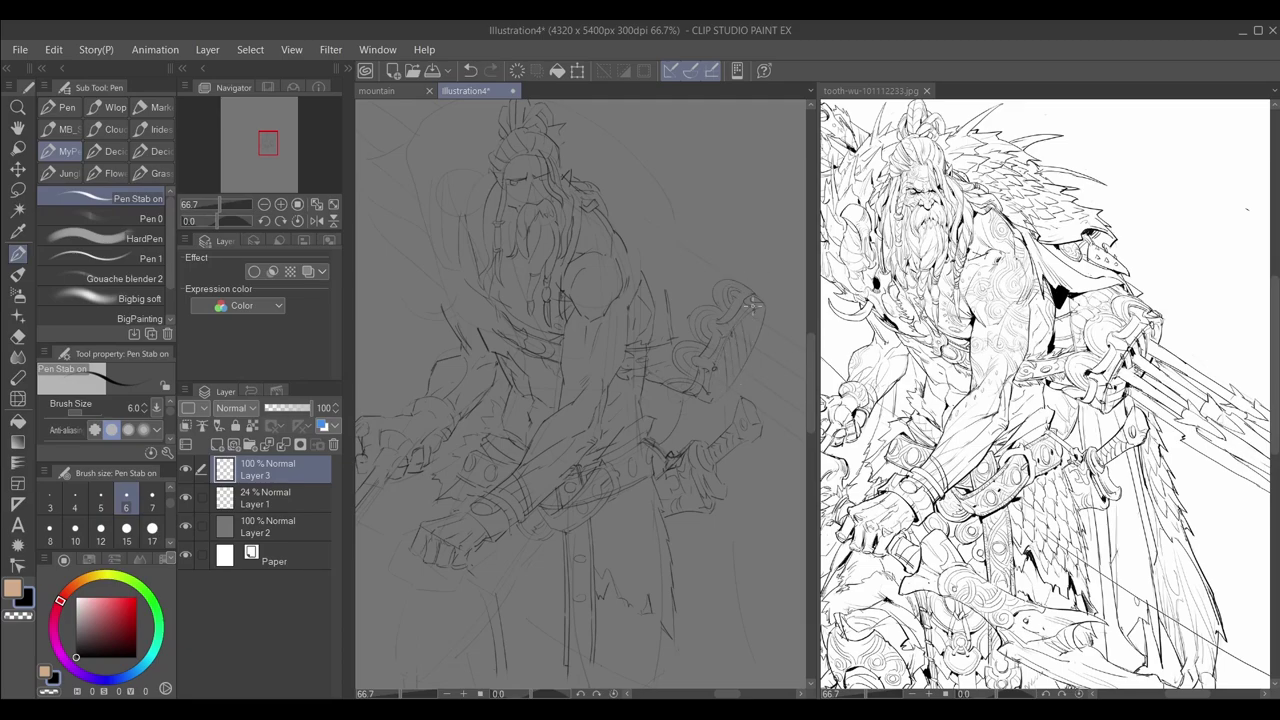
mouse_move(752, 304)
left_mouse_down()
mouse_move(758, 338)
mouse_move(714, 370)
left_mouse_up()
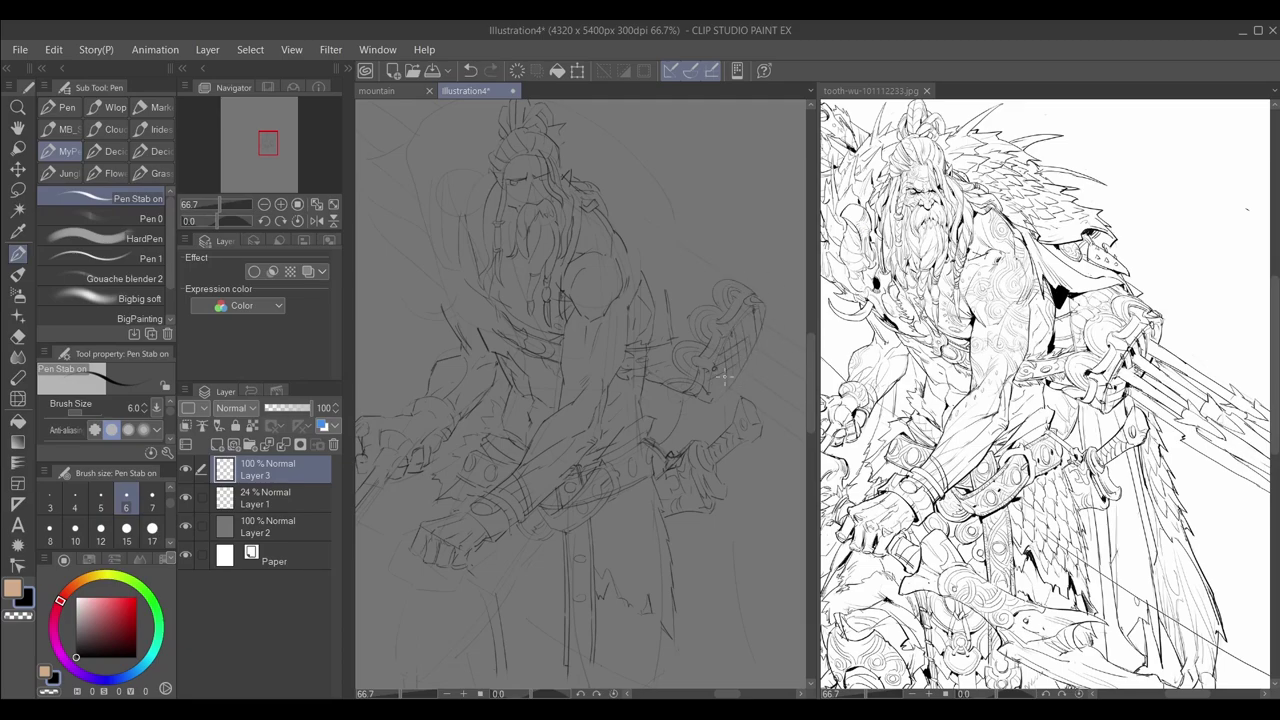